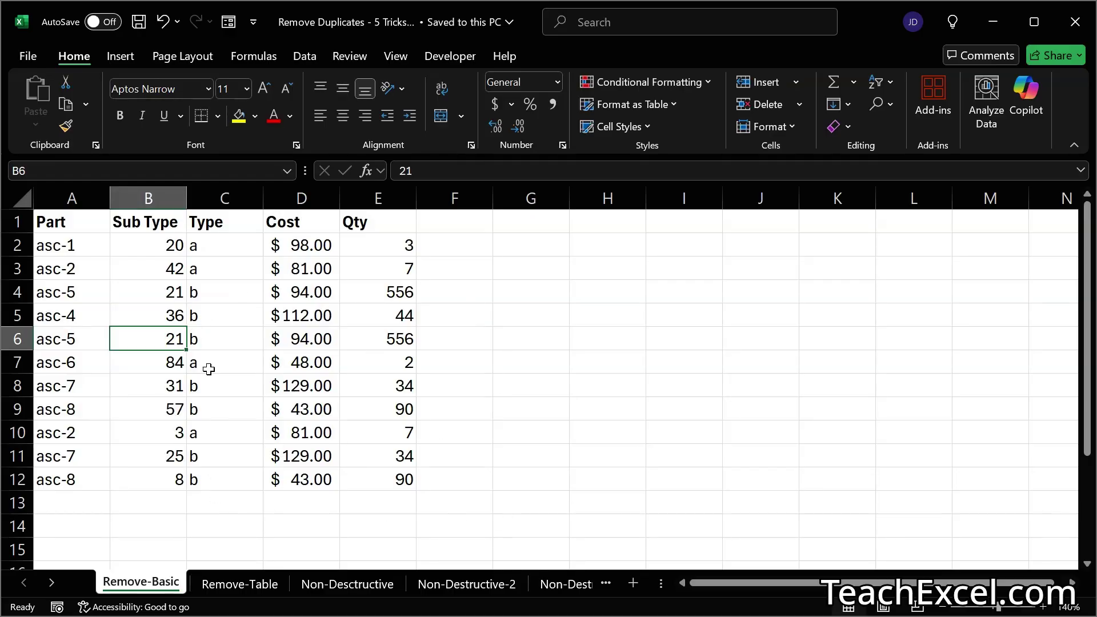
Remove duplicates matching the Part column only, deleting 4 rows and leaving parts asc-1 to asc-8
left_click_drag(55, 246, 63, 456)
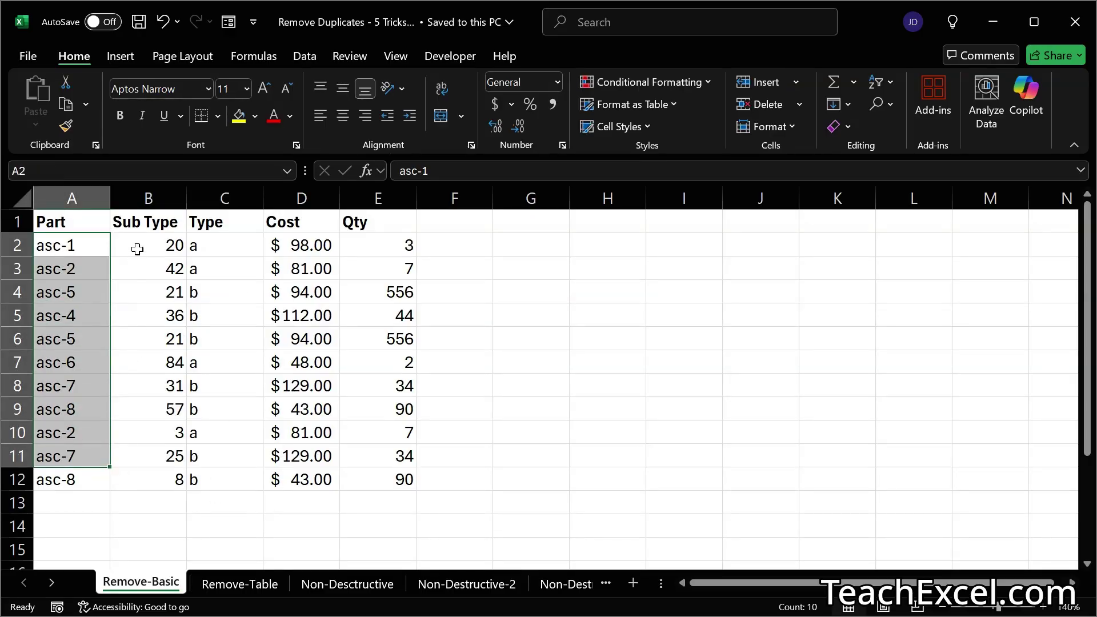
left_click_drag(137, 249, 141, 399)
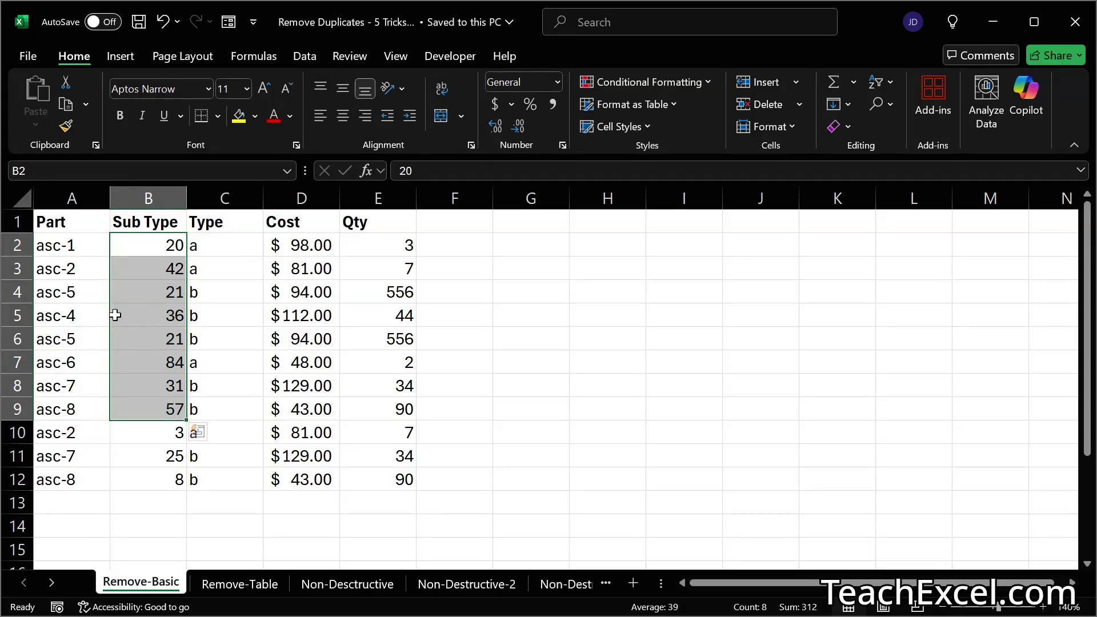
left_click_drag(67, 247, 84, 404)
key("shift+BackSpace")
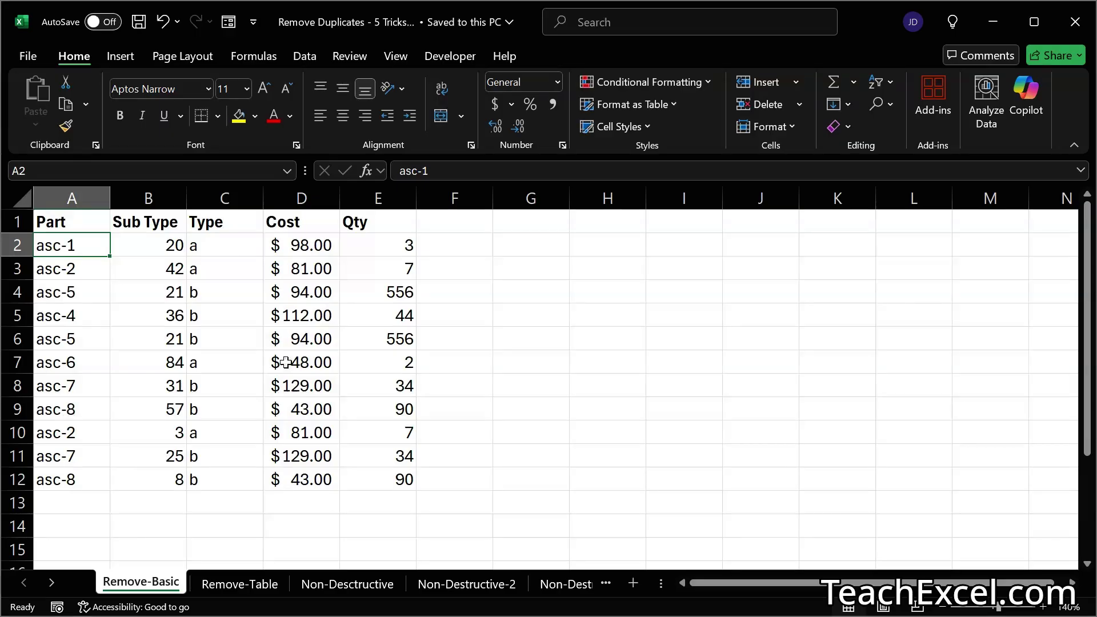
left_click(301, 59)
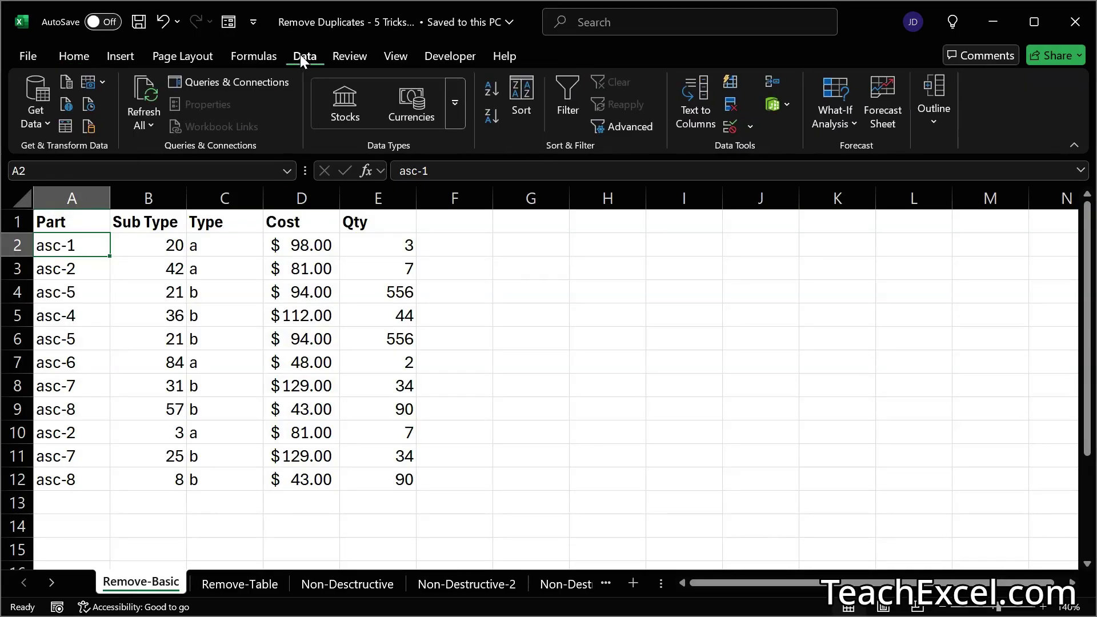
left_click(731, 106)
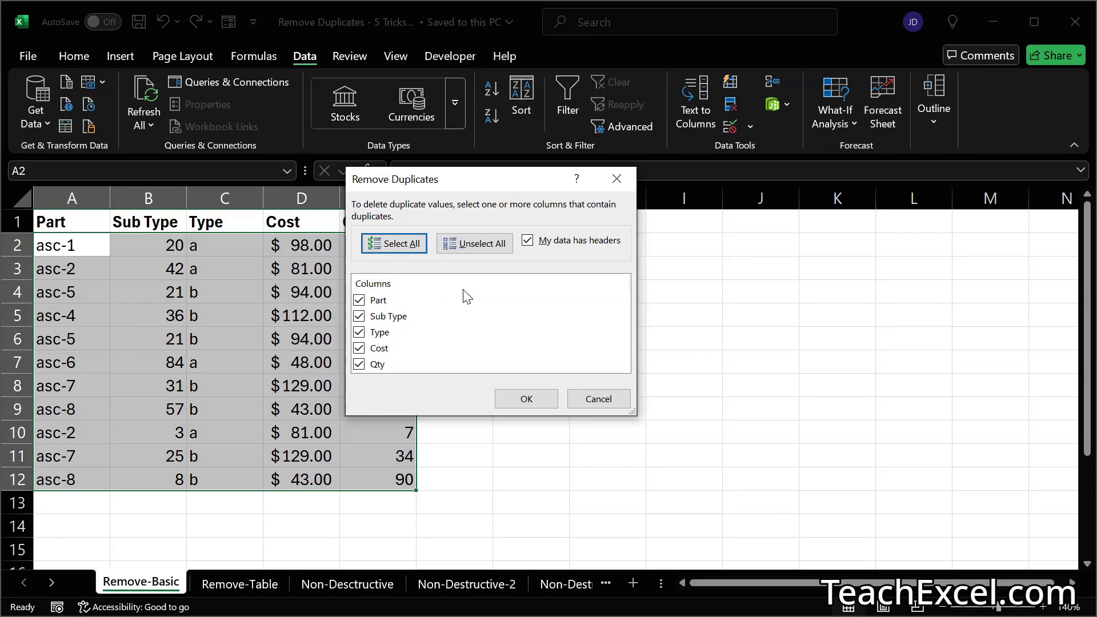
left_click(468, 242)
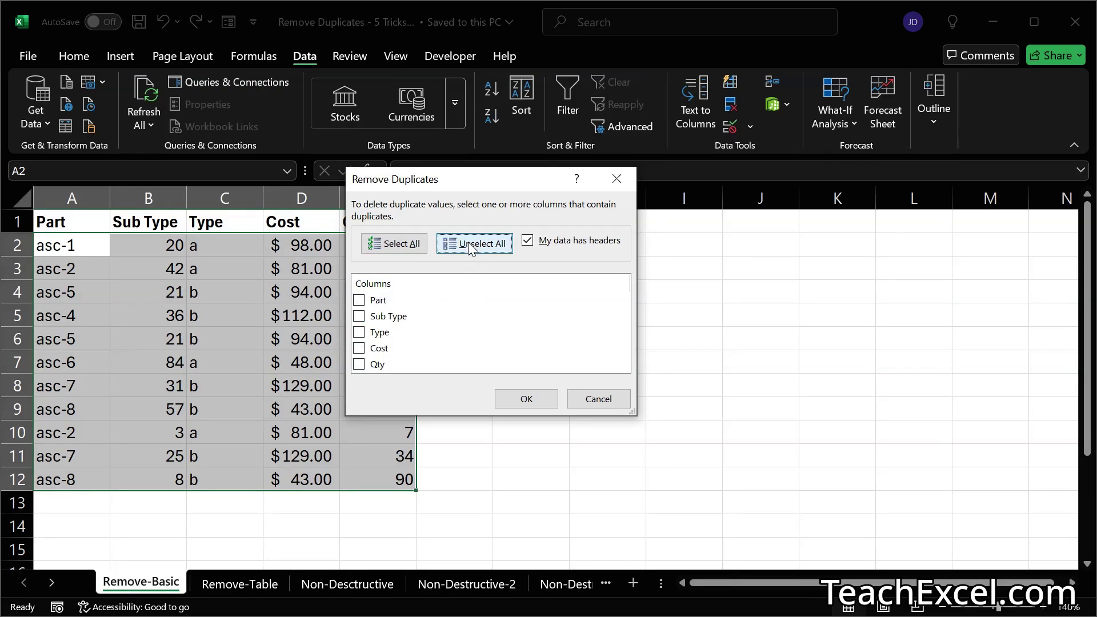
left_click(360, 303)
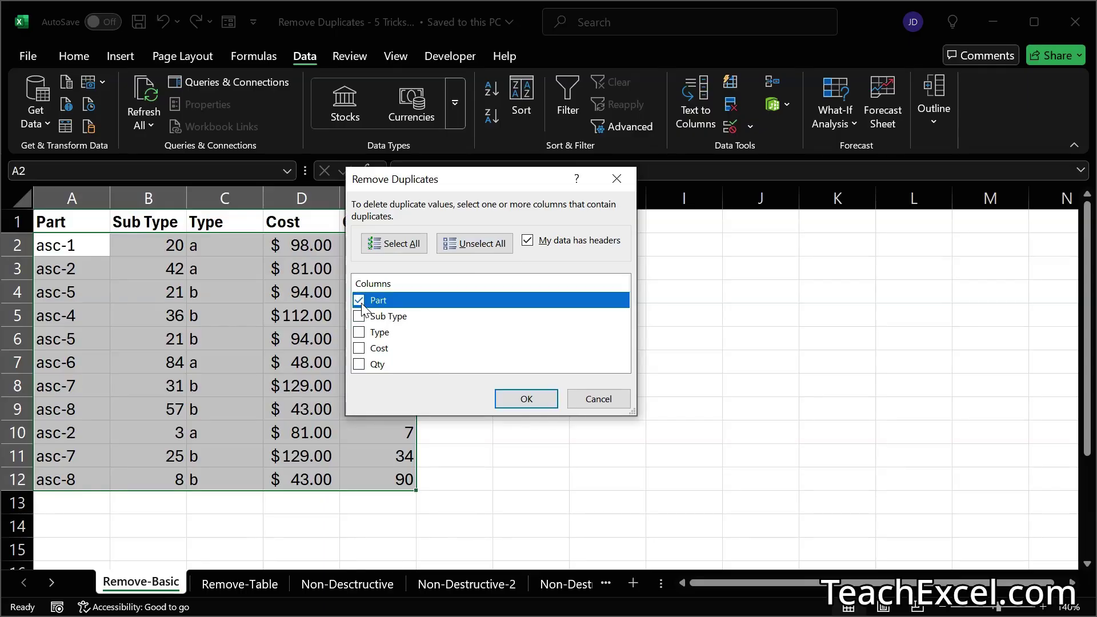
left_click(513, 401)
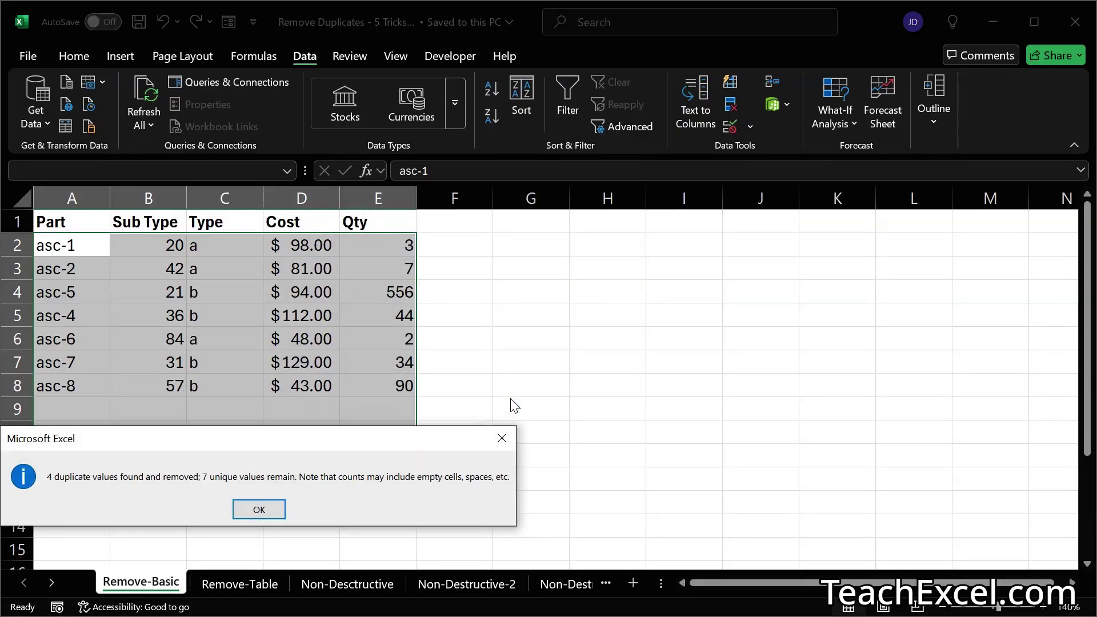
left_click(264, 509)
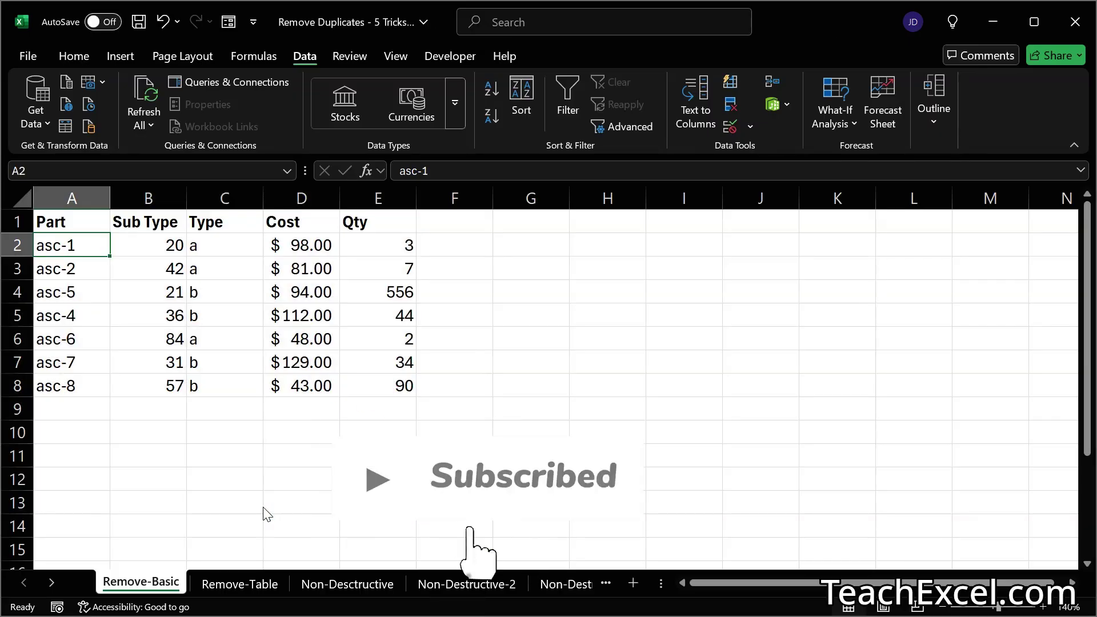
Undo the duplicate removal, then highlight the repeated asc-5 and asc-8 rows' Part and Sub Type cells
key("ctrl+z")
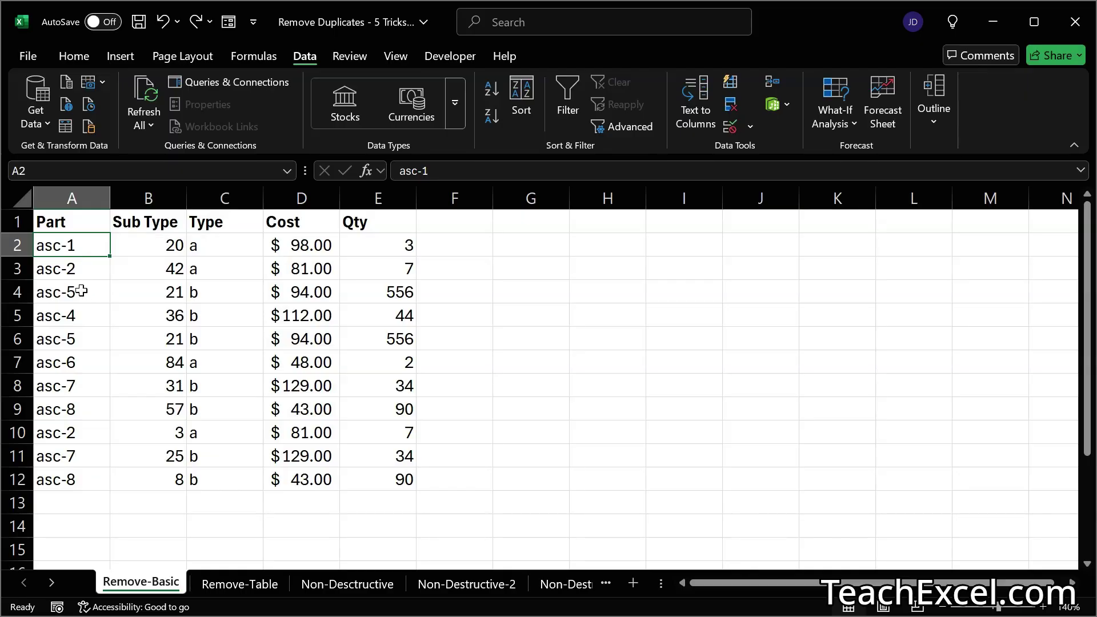
left_click_drag(80, 292, 127, 292)
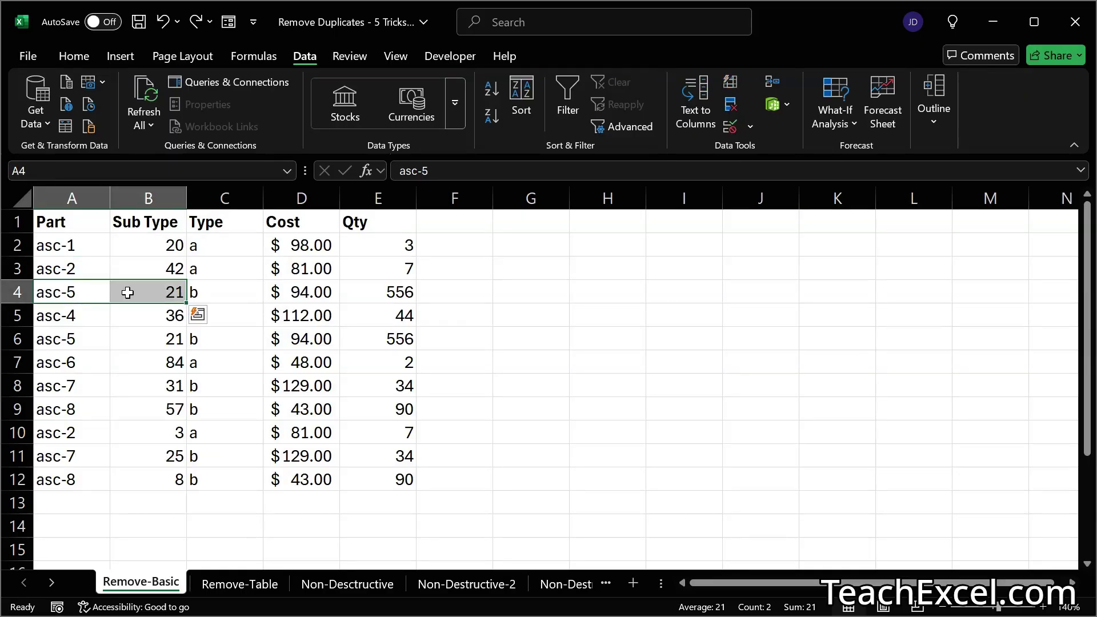
left_click_drag(85, 338, 136, 343)
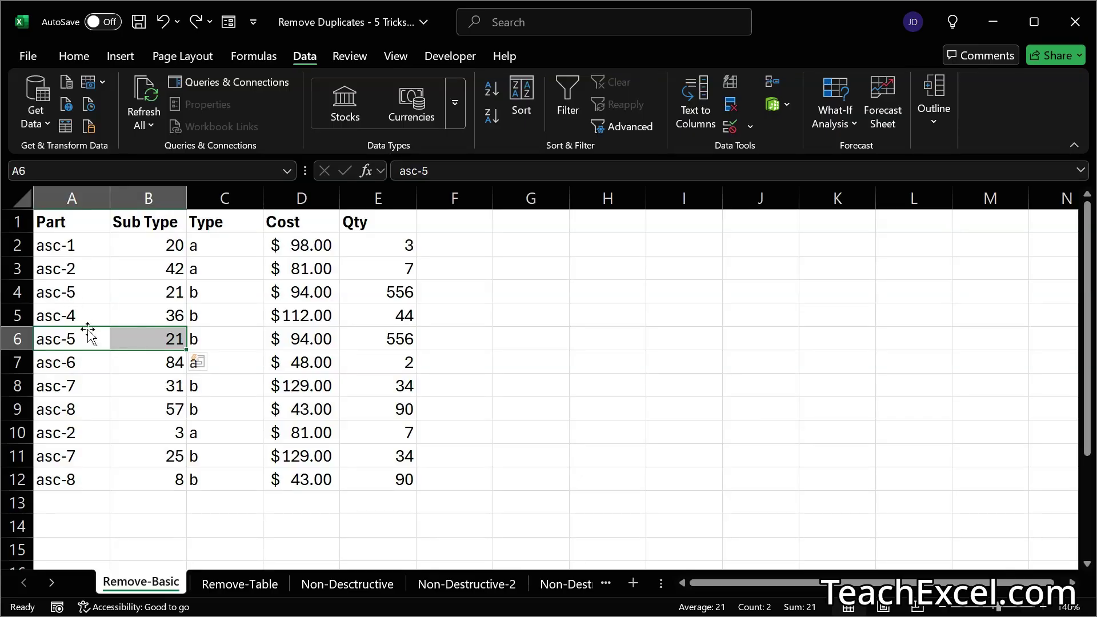
left_click_drag(93, 409, 127, 409)
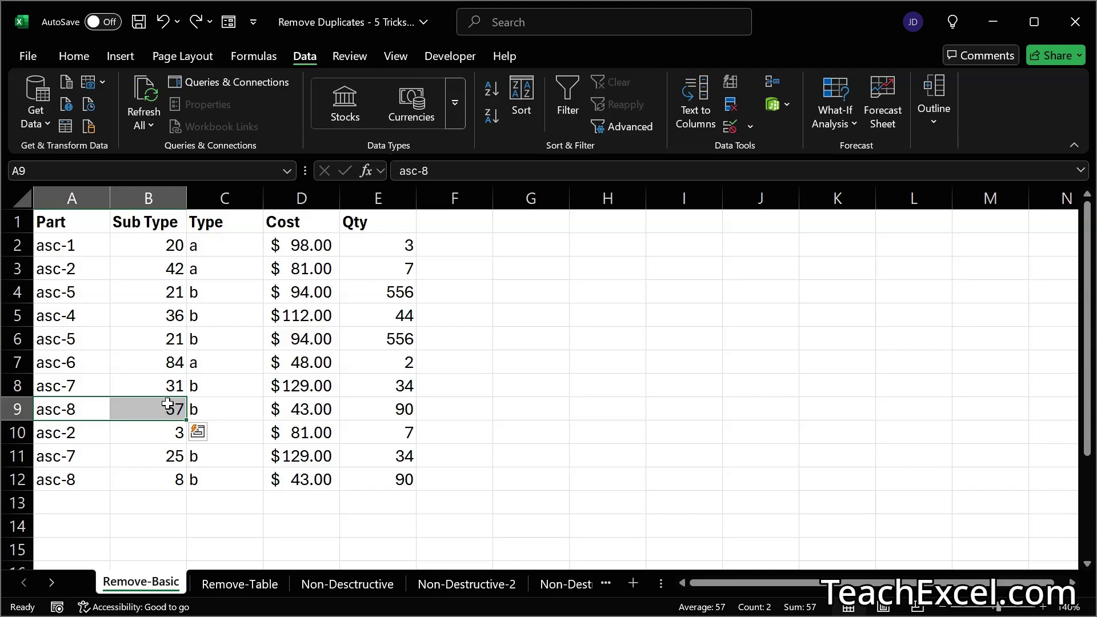
left_click_drag(88, 481, 142, 479)
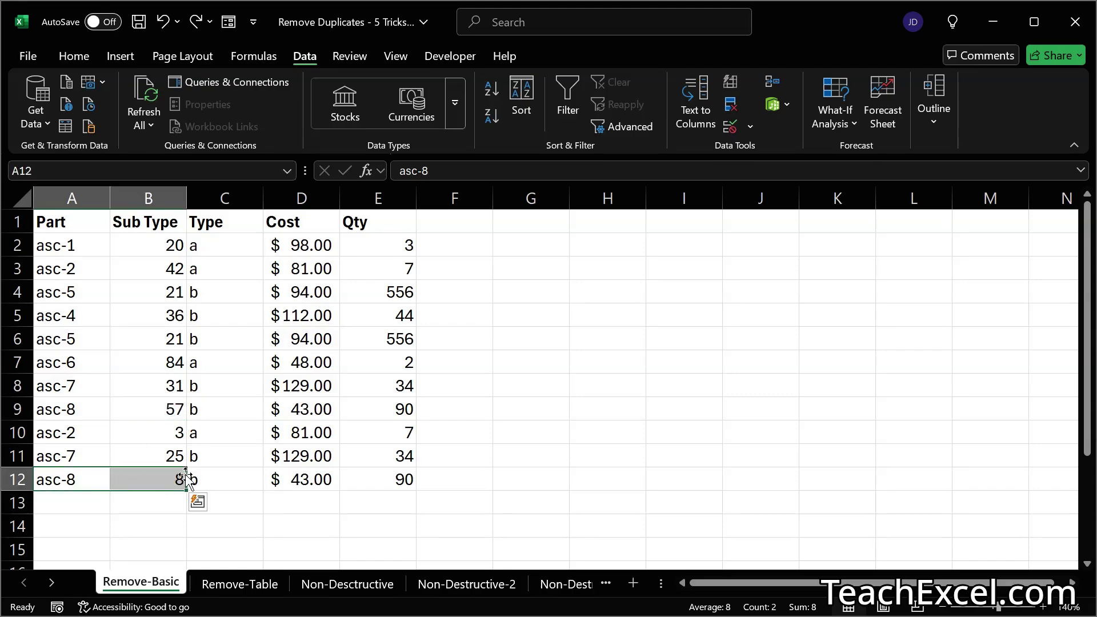
left_click(151, 341)
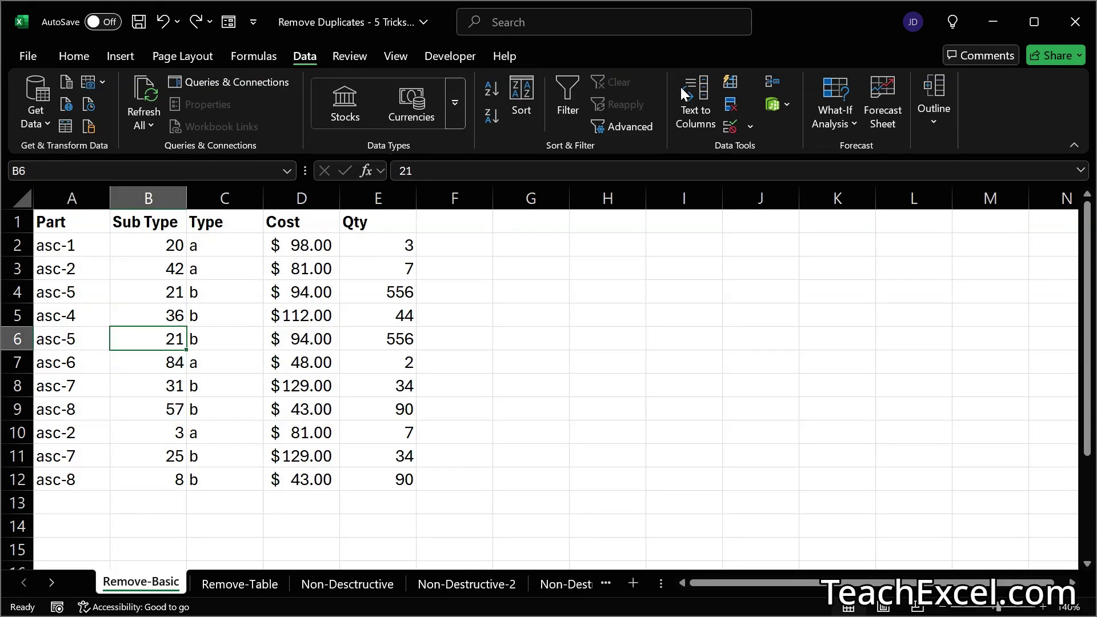
Remove duplicates matching both Part and Sub Type, deleting the single repeated asc-5 row
left_click(730, 105)
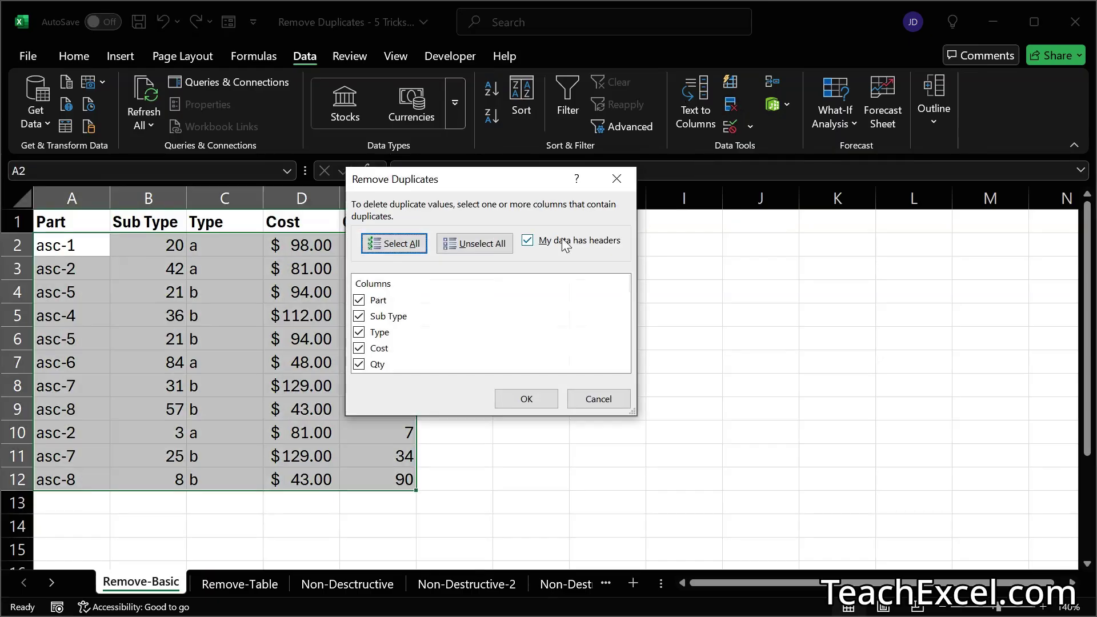
left_click(458, 243)
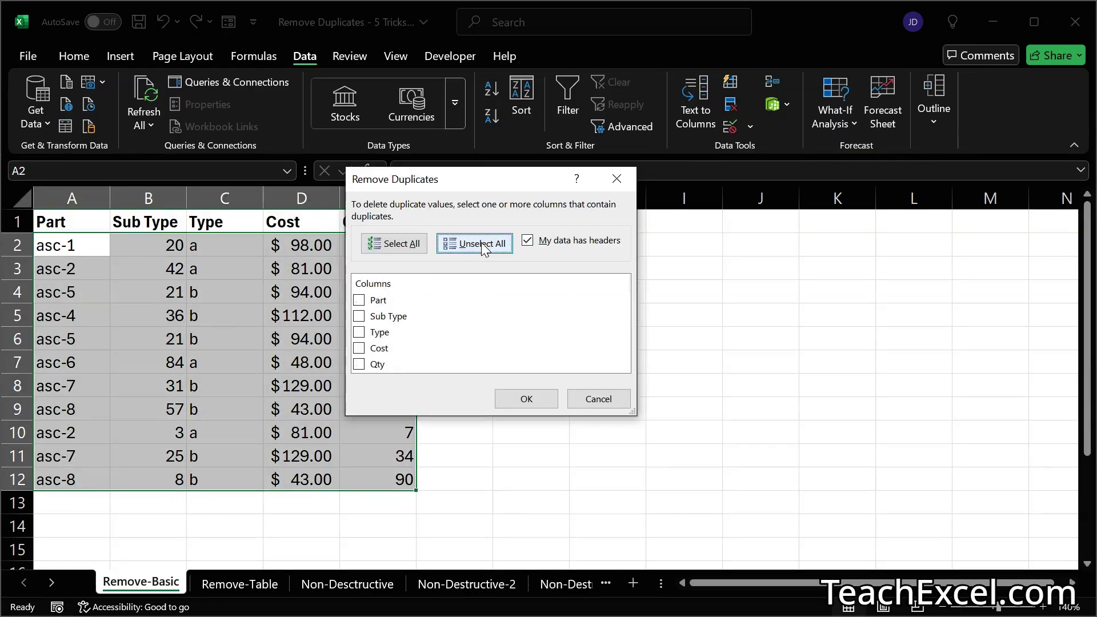
left_click(359, 300)
left_click(358, 317)
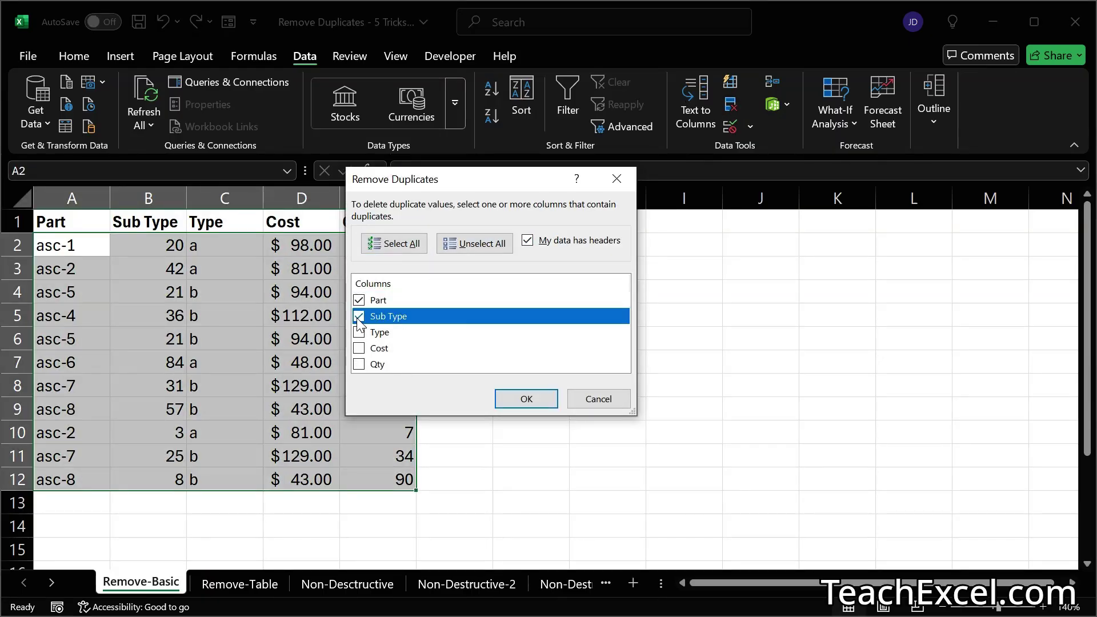
left_click(526, 399)
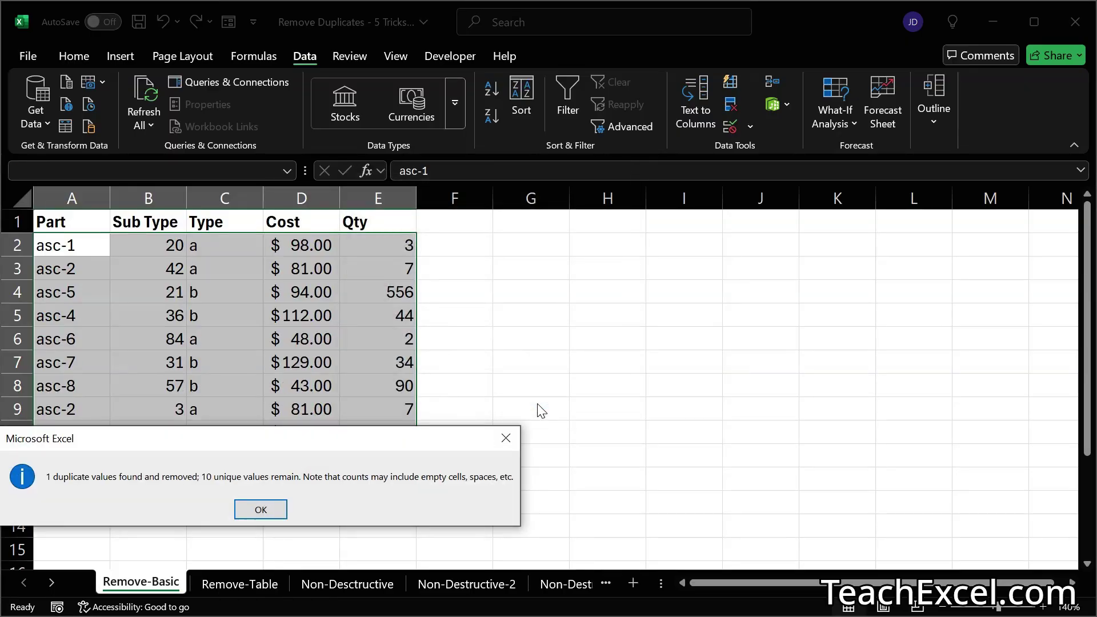
left_click(263, 511)
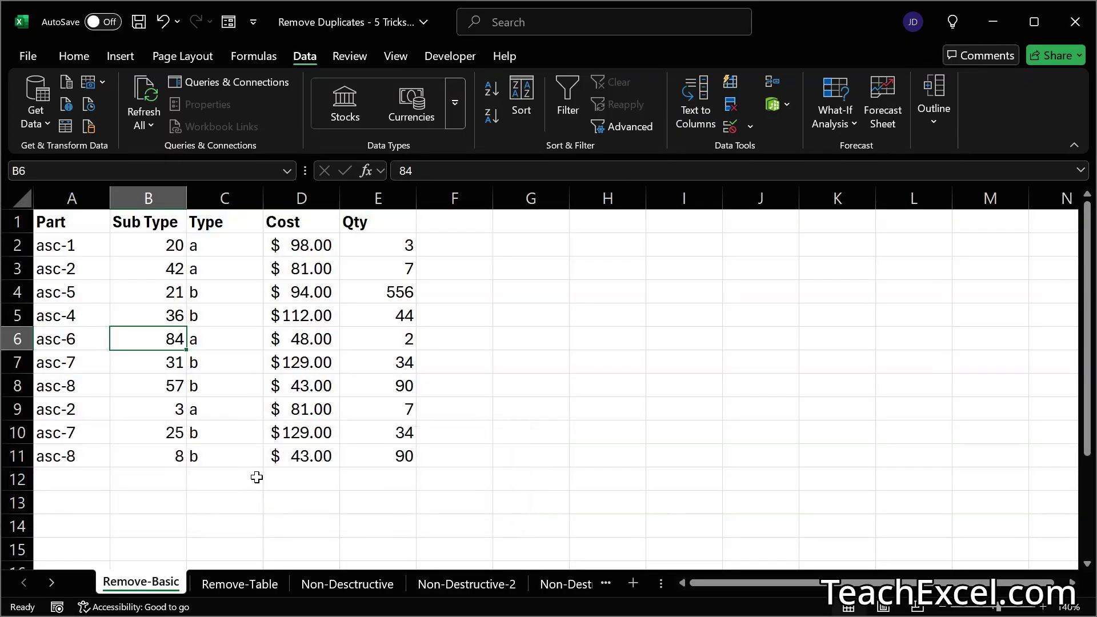
left_click(257, 478)
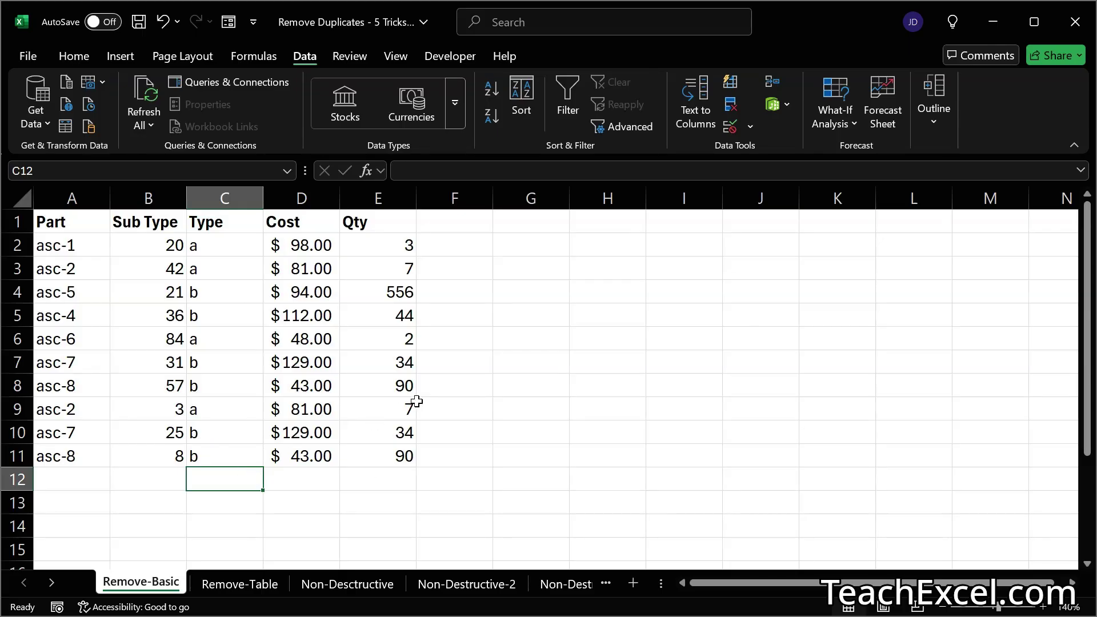
Undo the Part and Sub Type removal and switch to the Remove-Table sheet
key("ctrl+z")
key("ctrl+z")
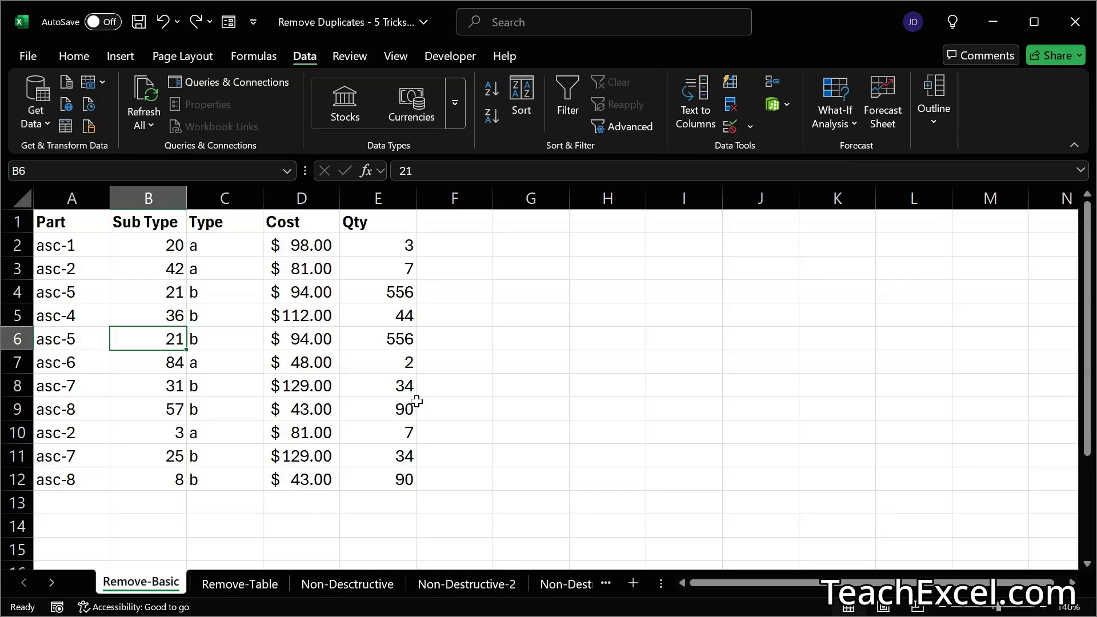
left_click(278, 338)
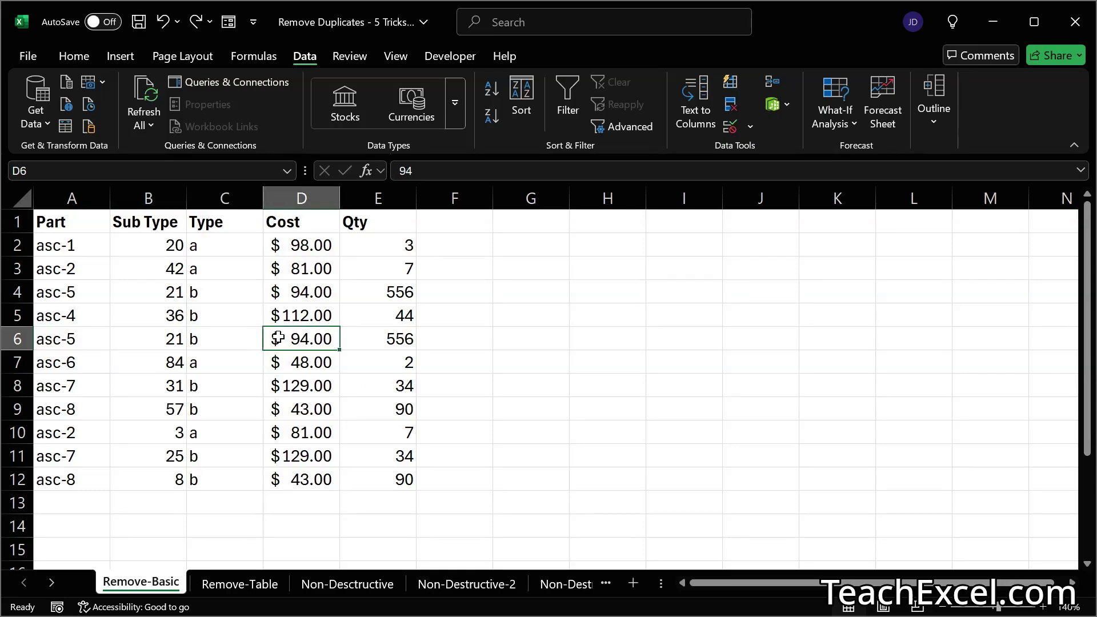
left_click(227, 585)
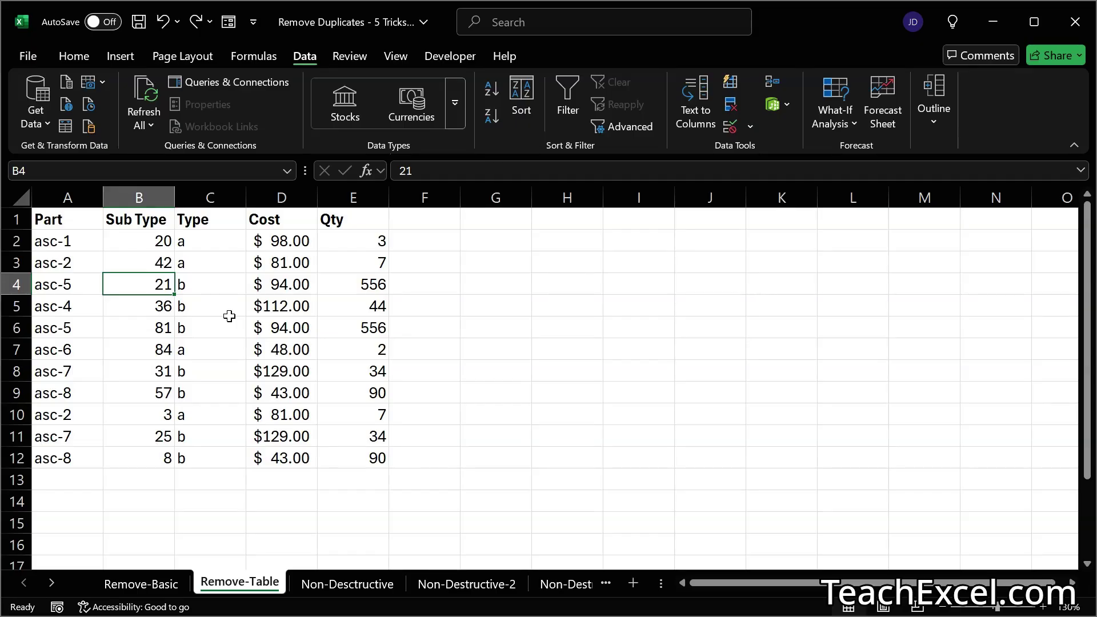
Convert A1:E12 into a table with headers and sort it A to Z by Part
key("ctrl+t")
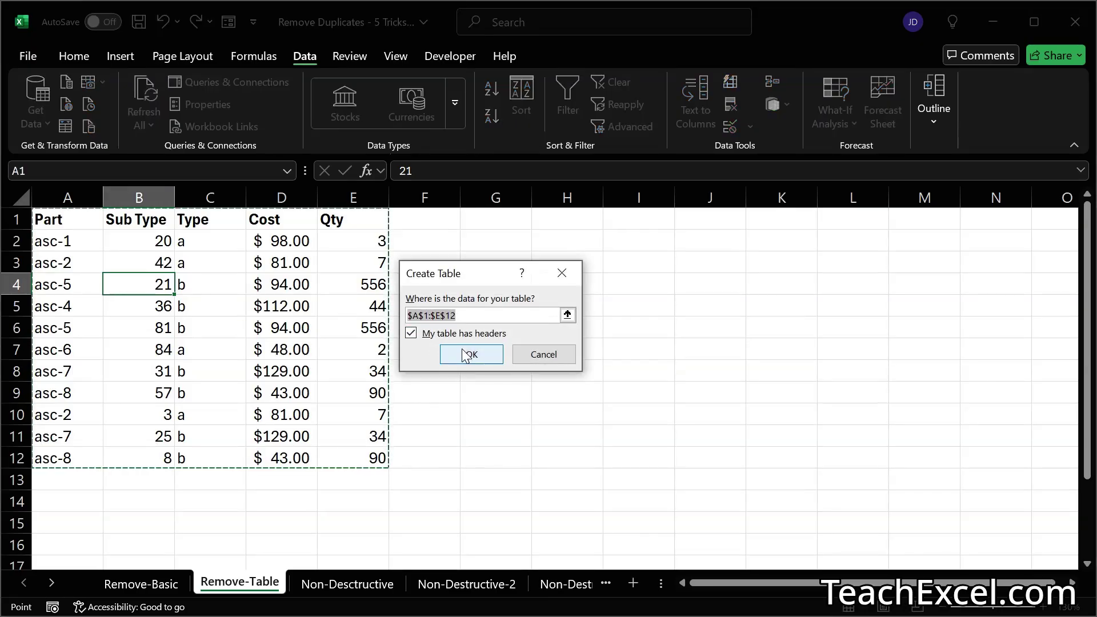
left_click(468, 354)
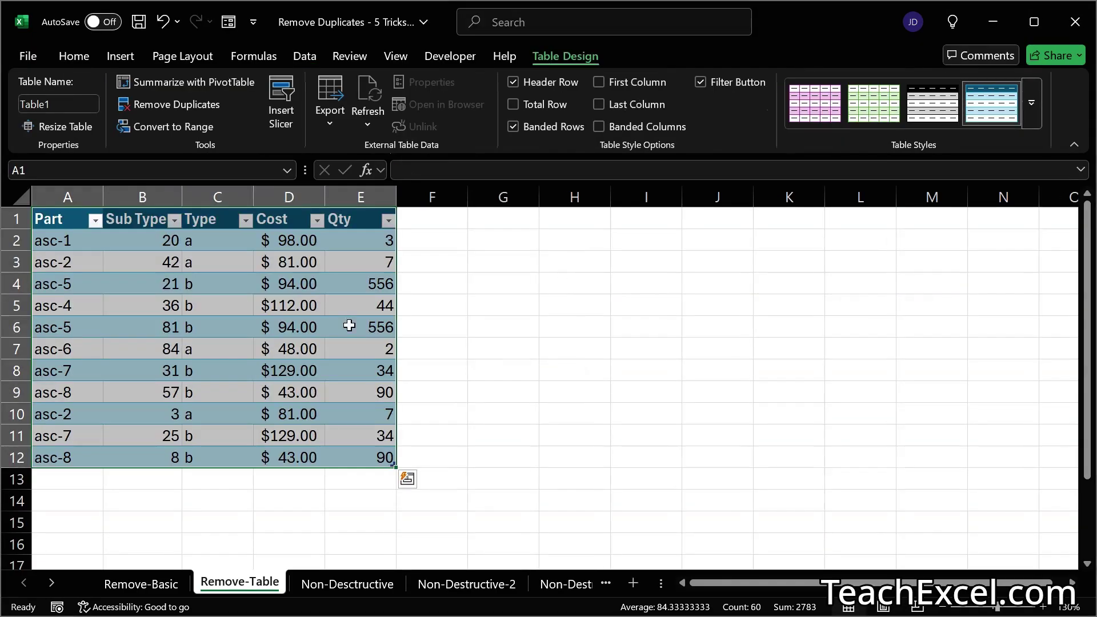
left_click(95, 221)
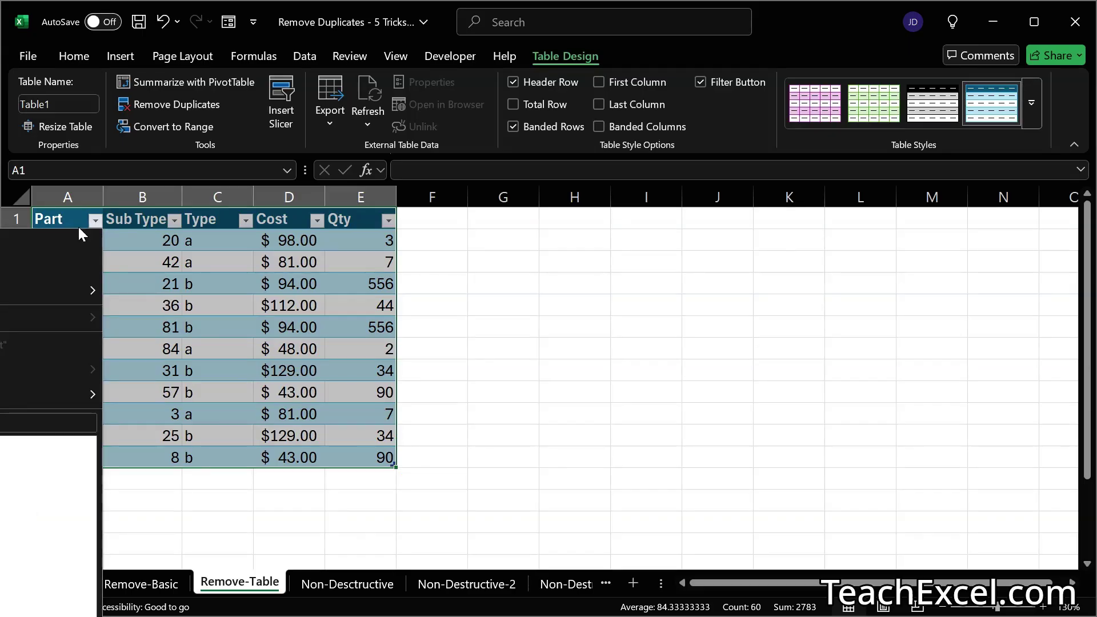
left_click(39, 238)
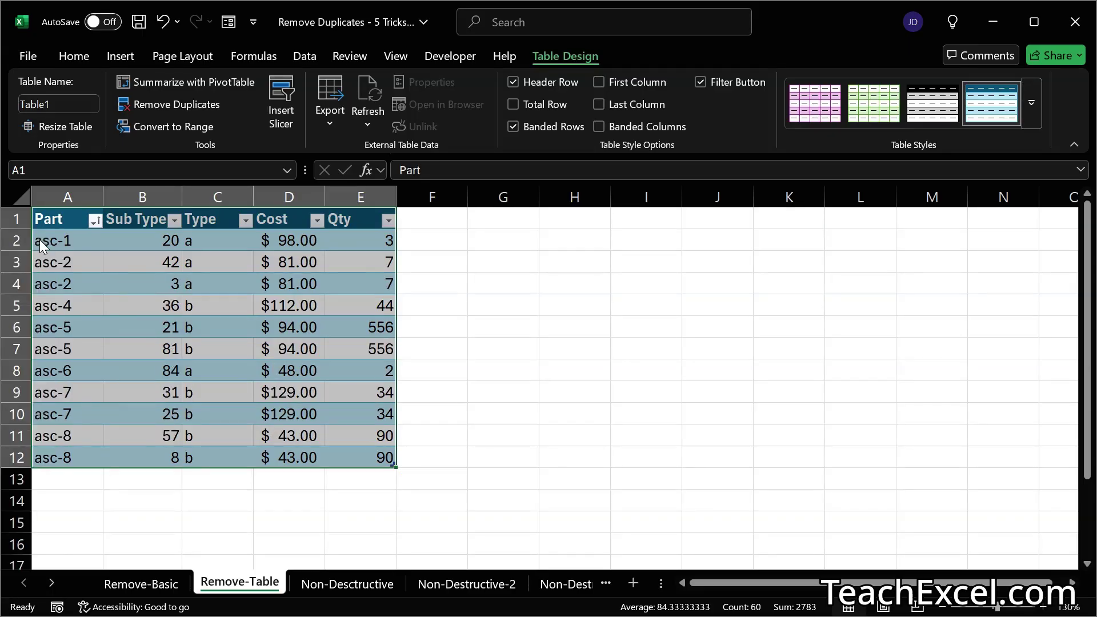
left_click(101, 244)
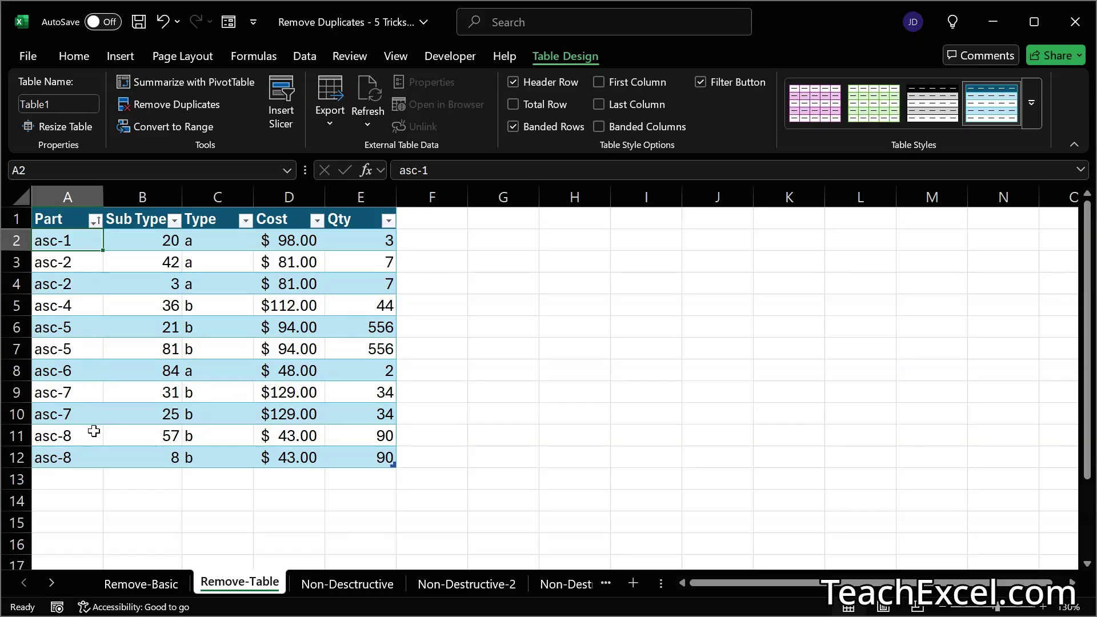
Delete the repeated asc-5 table row at A7, leaving Table1 with 10 data rows
left_click(82, 324)
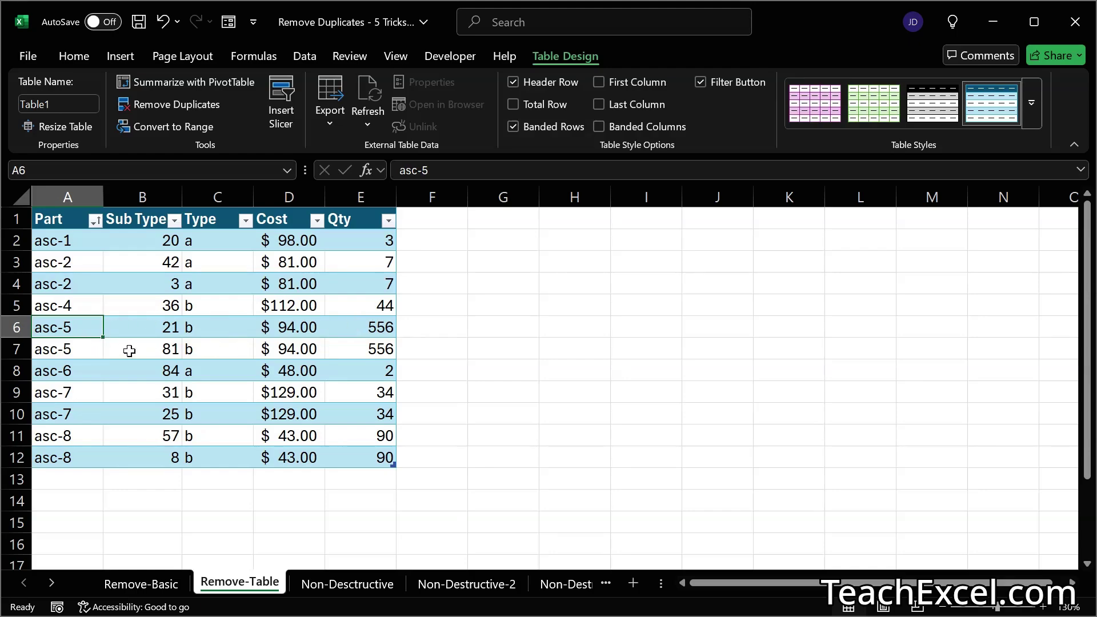
left_click(77, 351)
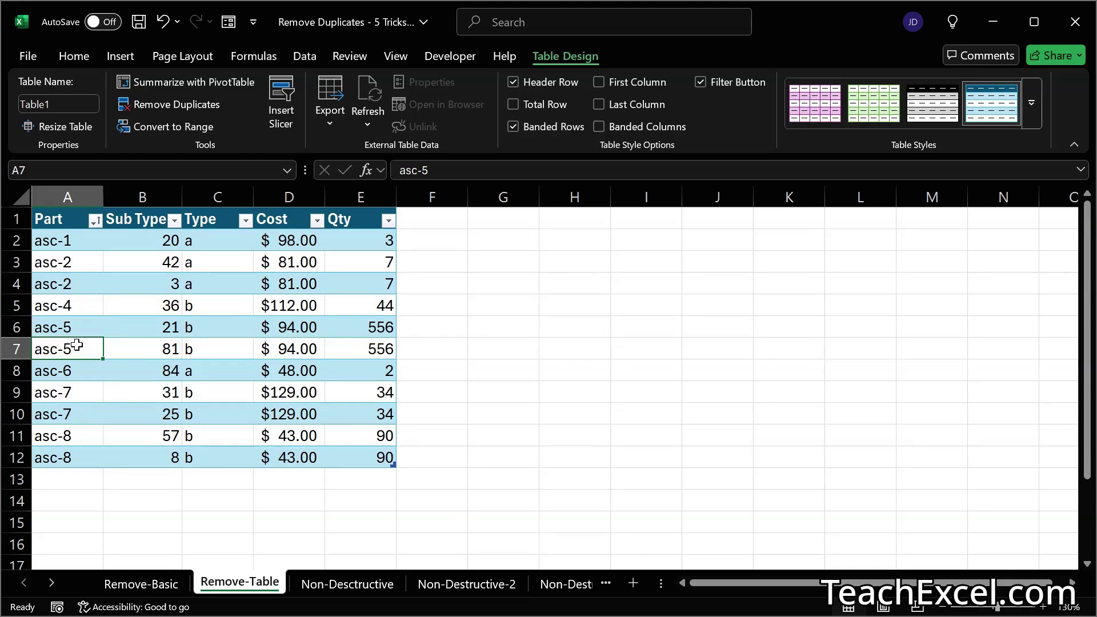
right_click(77, 345)
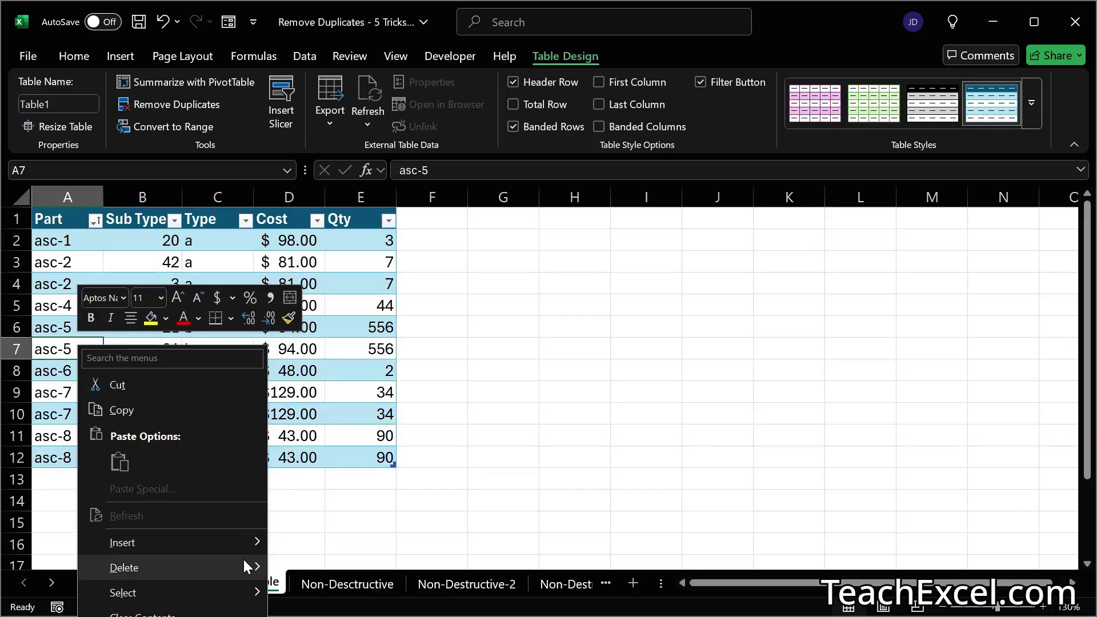
mouse_move(242, 559)
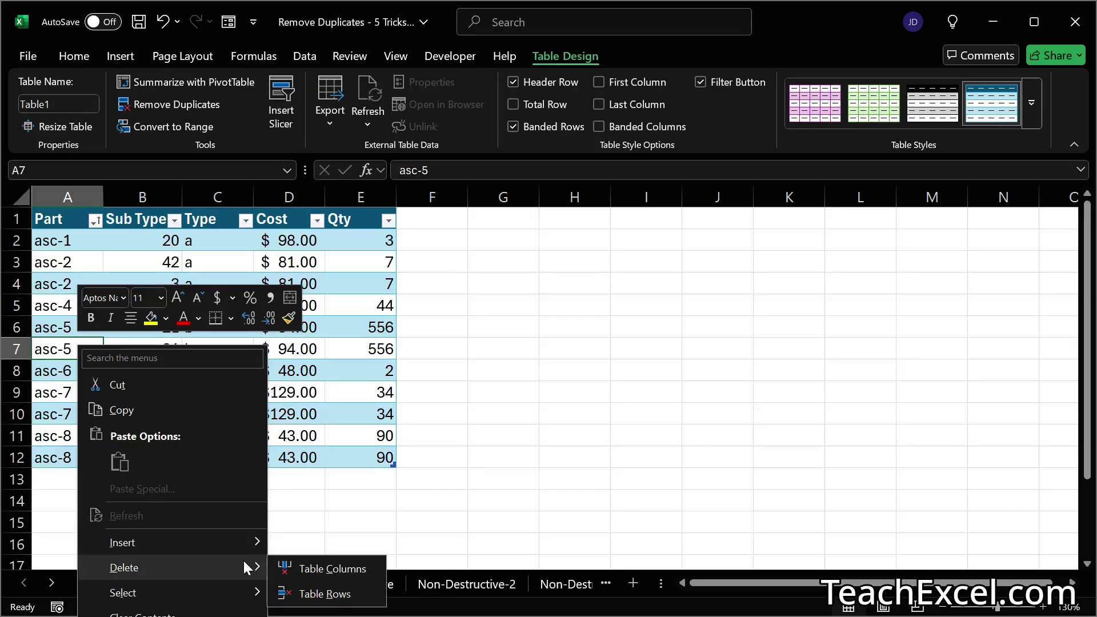
left_click(351, 596)
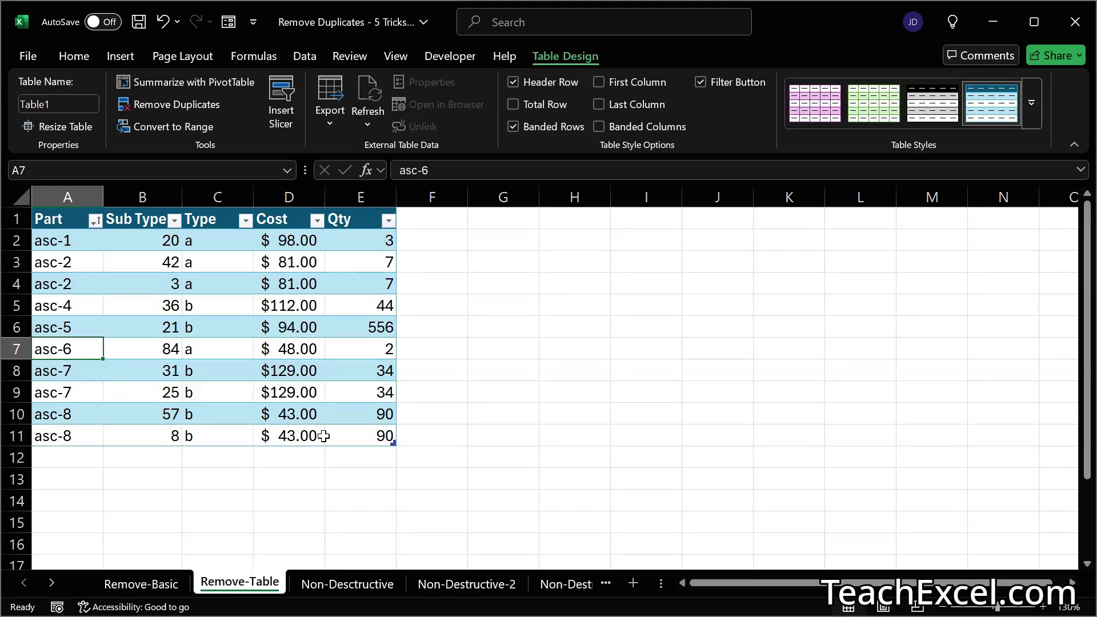
On the Non-Desctructive sheet, enter =UNIQUE(A2:E12) in G2, spilling 10 distinct rows into G–K
left_click(335, 583)
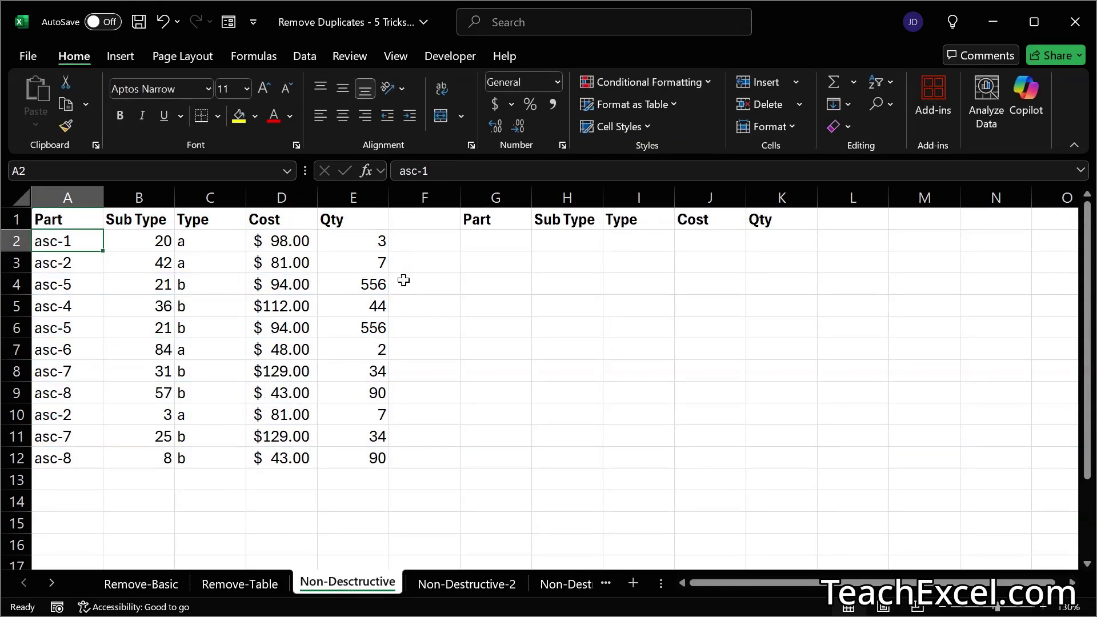
left_click(487, 242)
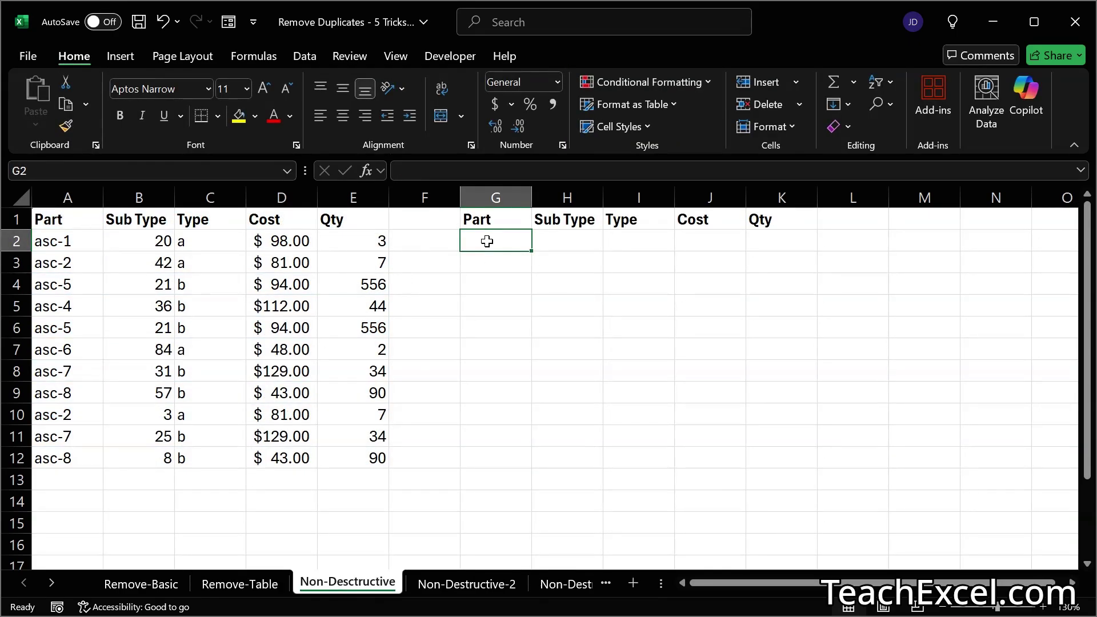
scroll(487, 241, "up", 10)
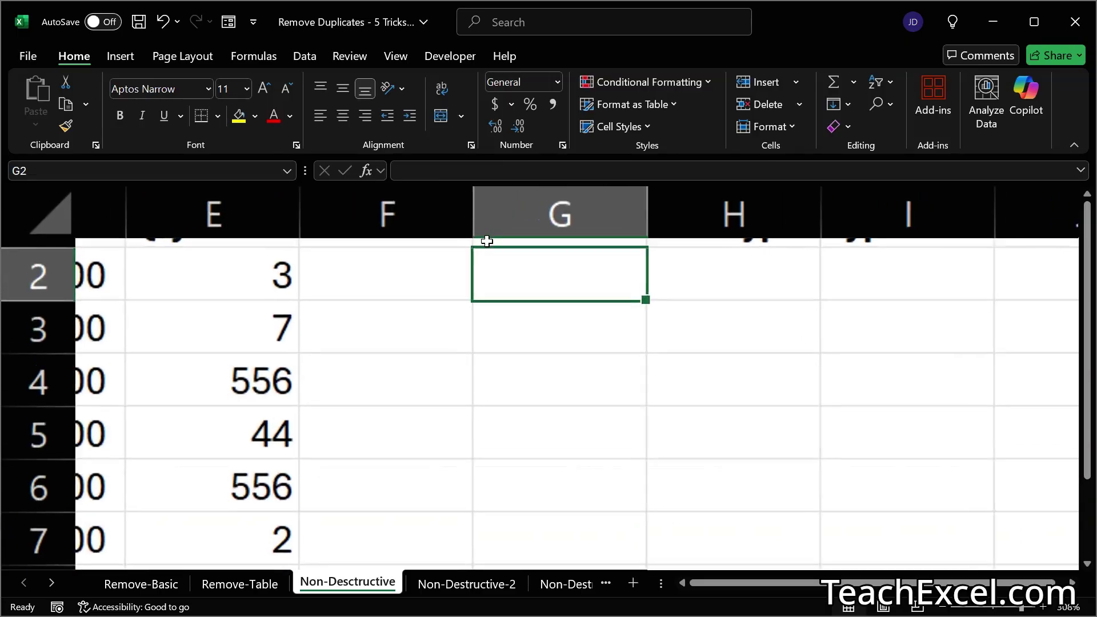
scroll(541, 343, "down", 6)
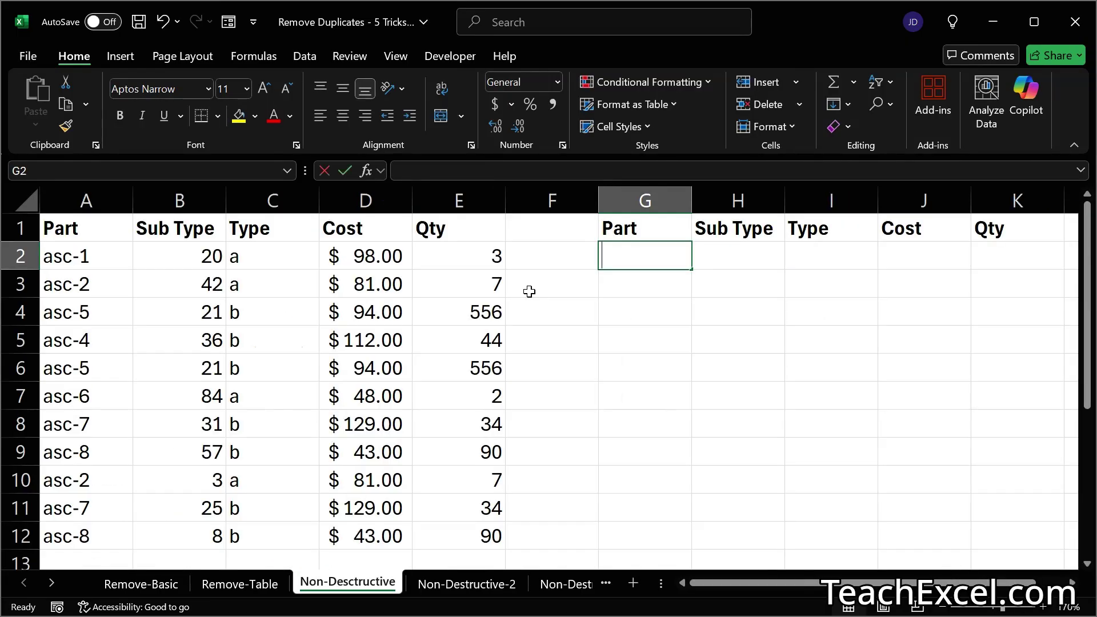
type("=uniqu")
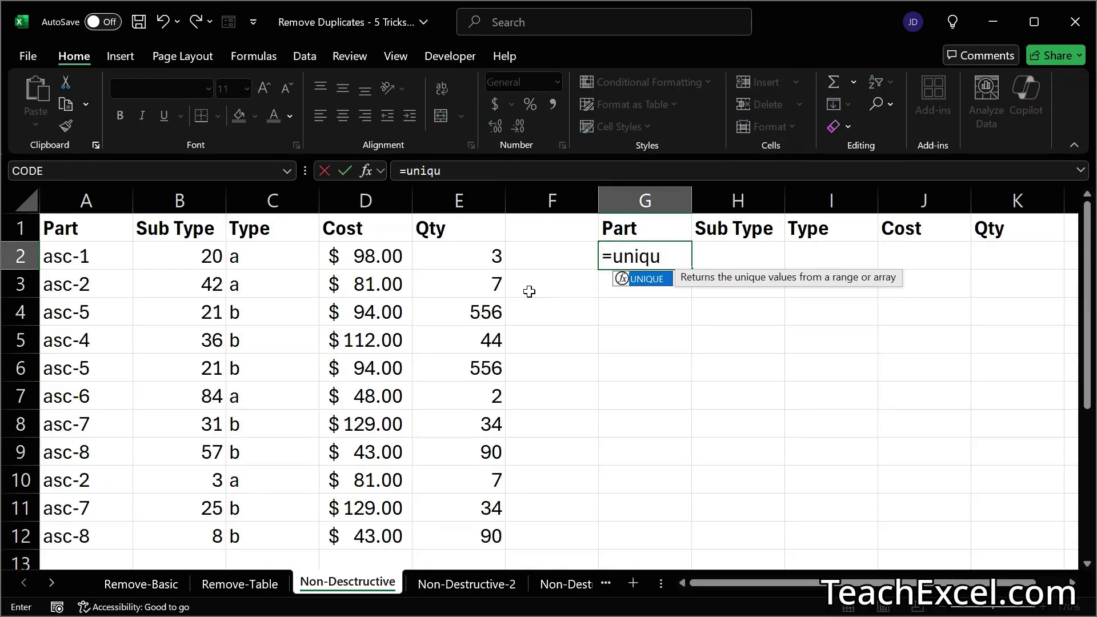
key("Tab")
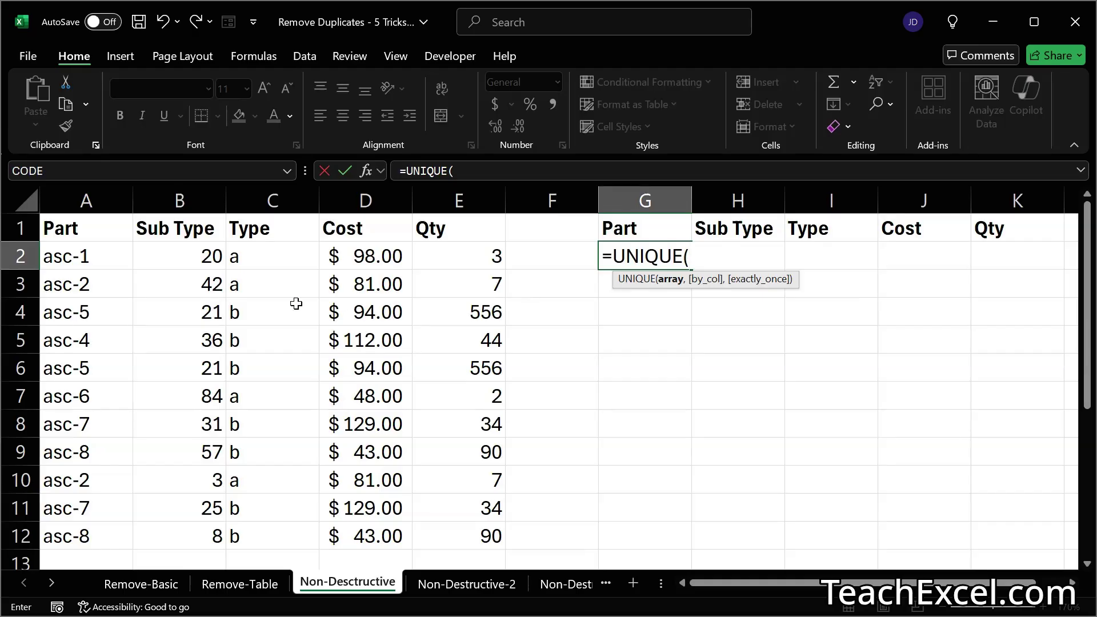
left_click(97, 260)
left_click_drag(191, 321, 468, 535)
key("Return")
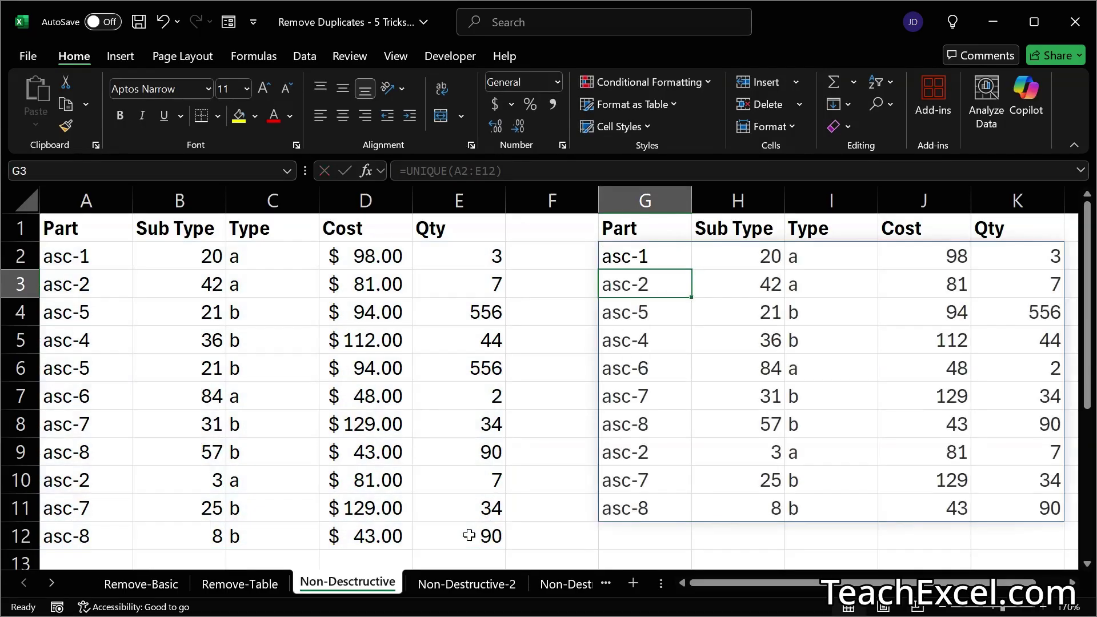
double_click(942, 609)
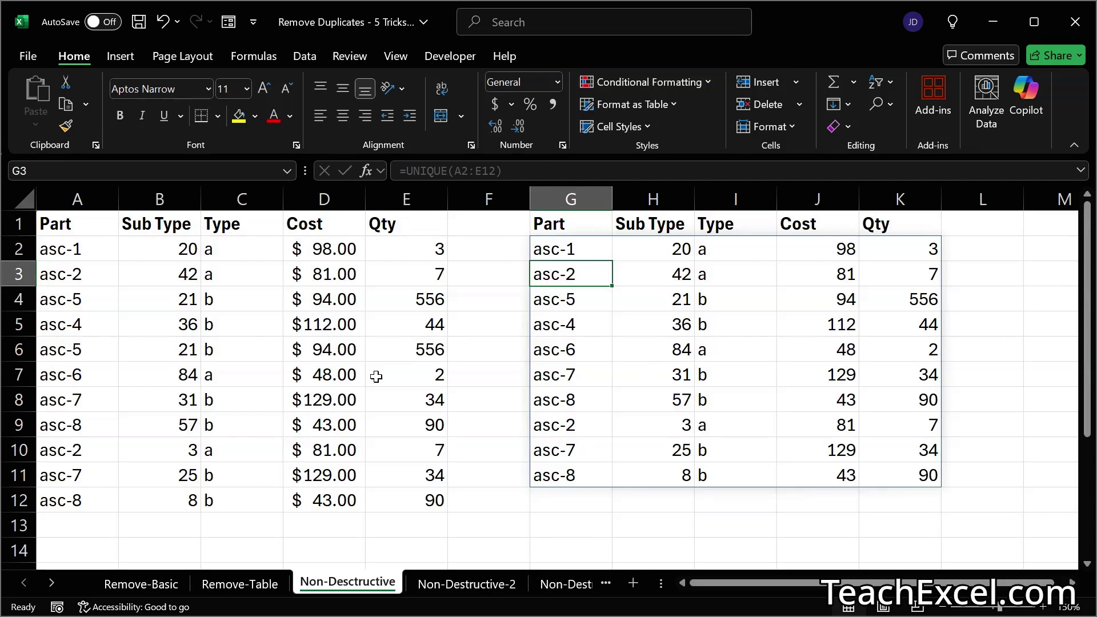
left_click(124, 309)
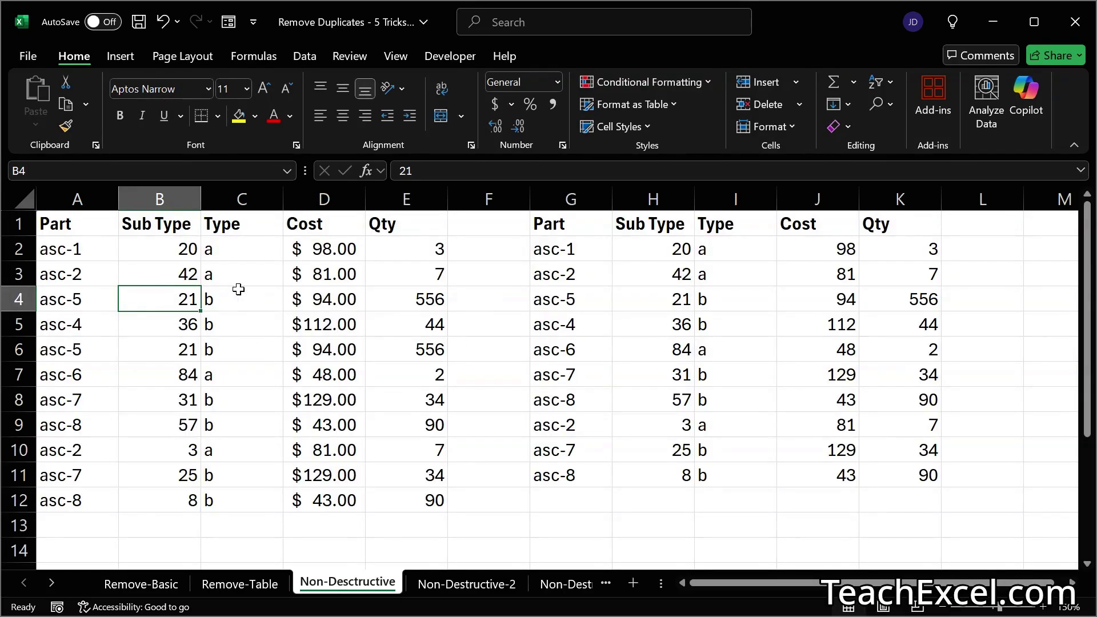
Change B12's Sub Type to 57, review G2's UNIQUE formula, then go to Non-Destructive-2
left_click(62, 426)
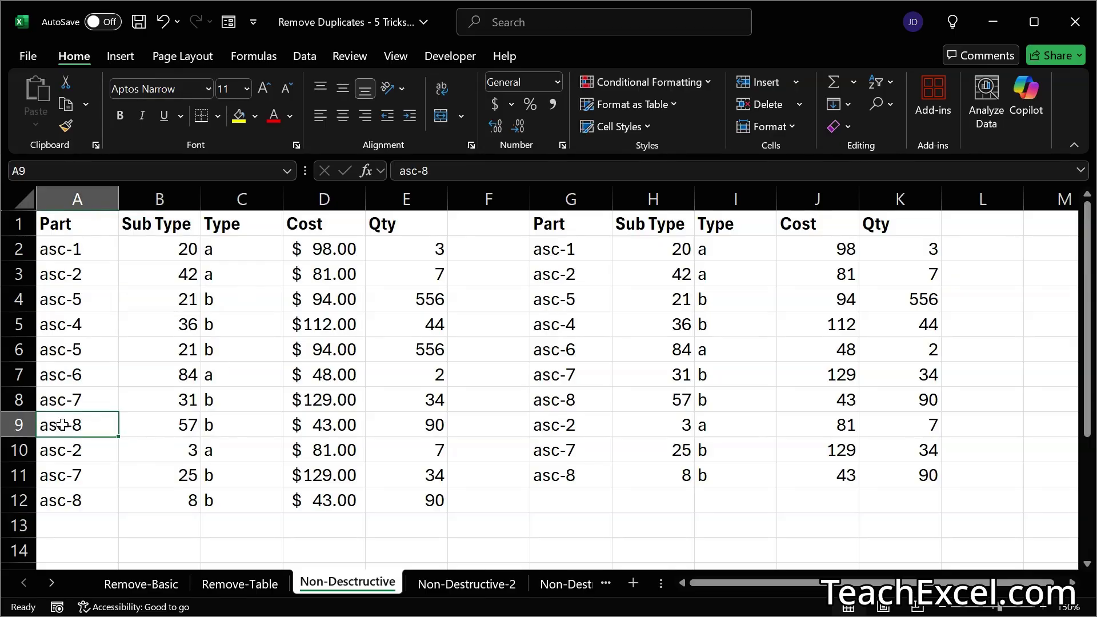
left_click(174, 425)
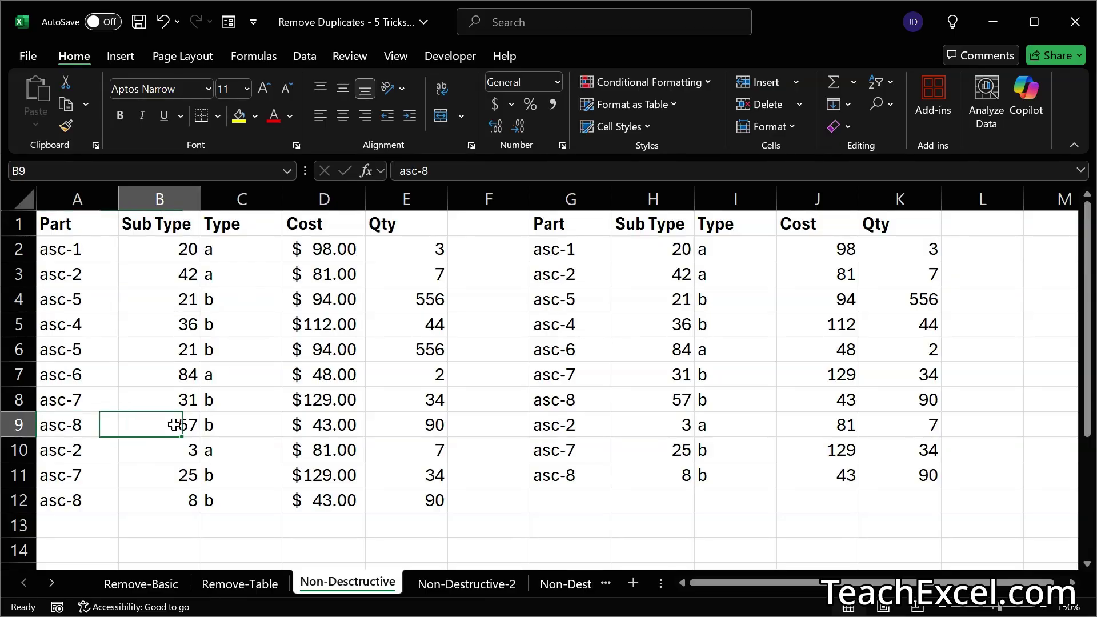
left_click(175, 499)
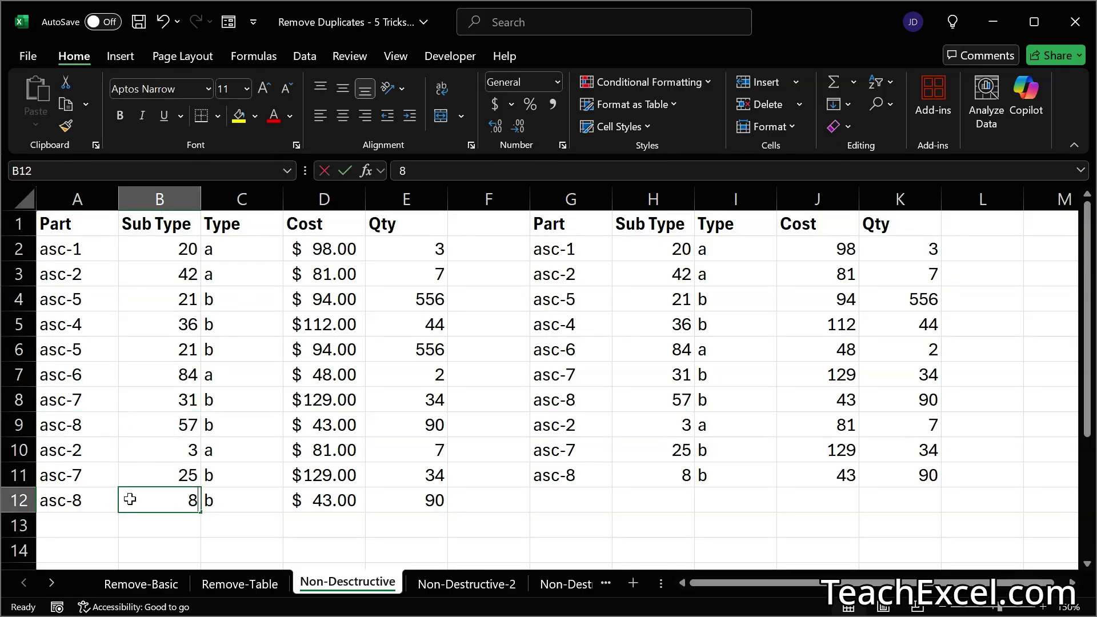
type("57")
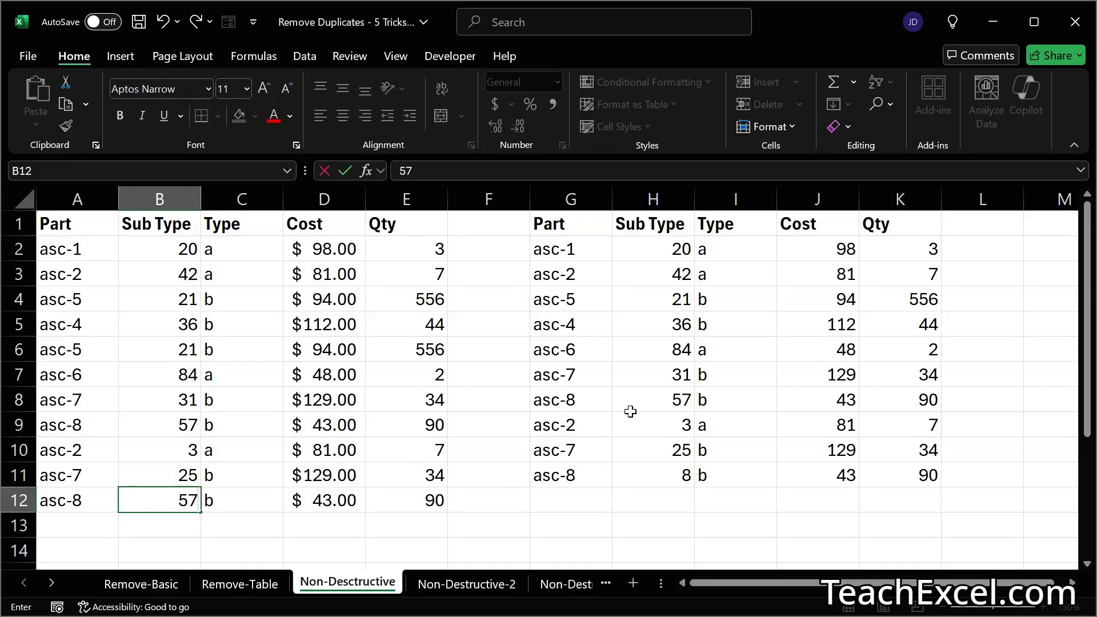
key("Return")
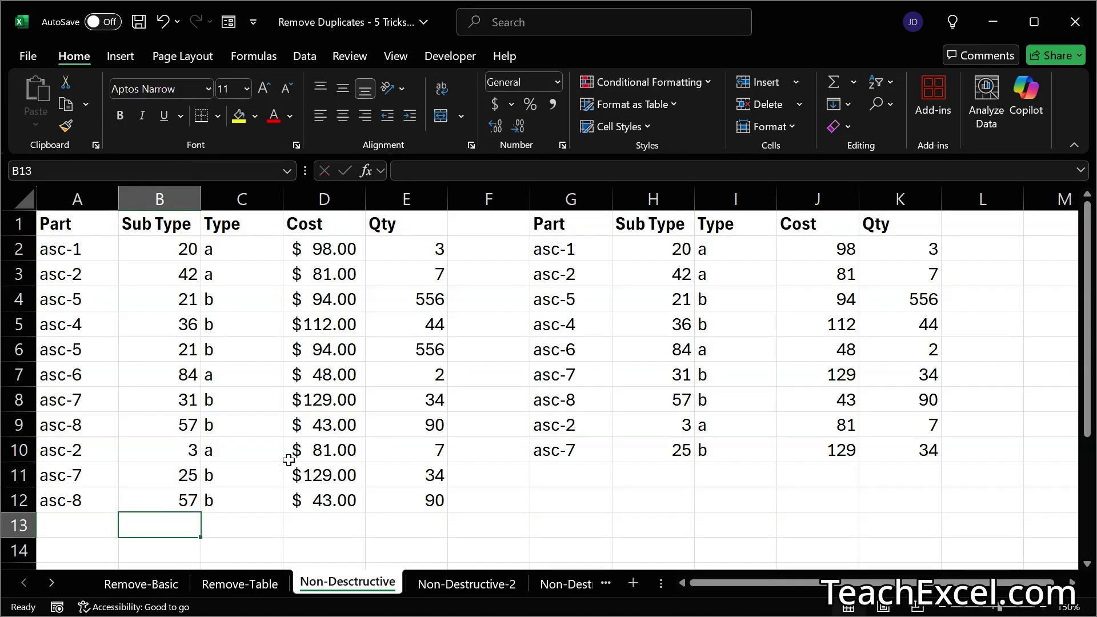
double_click(572, 248)
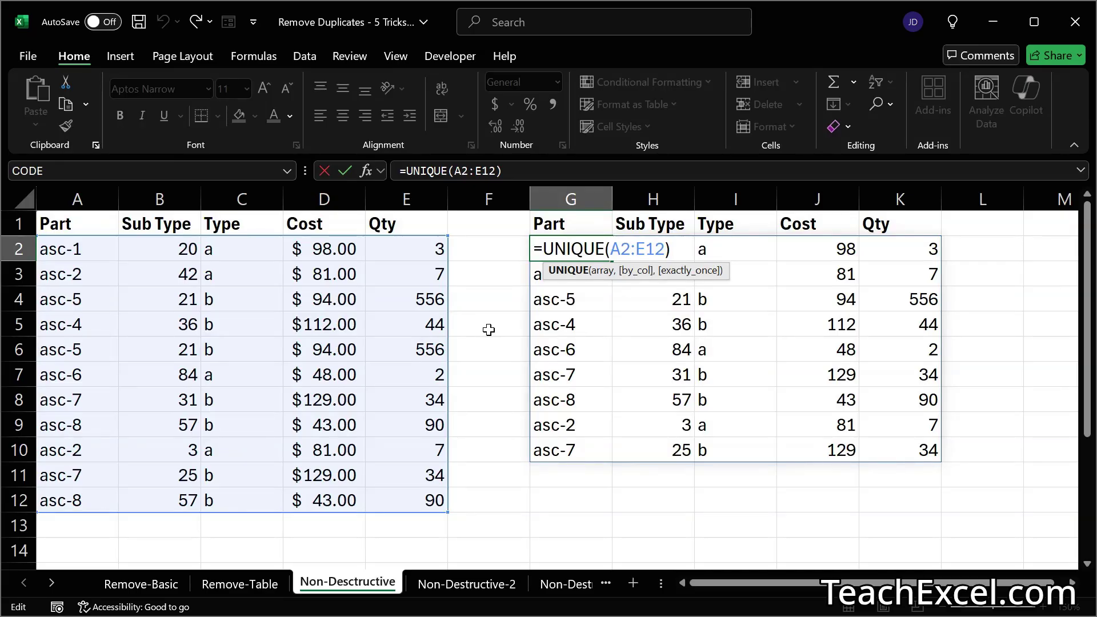
key("Escape")
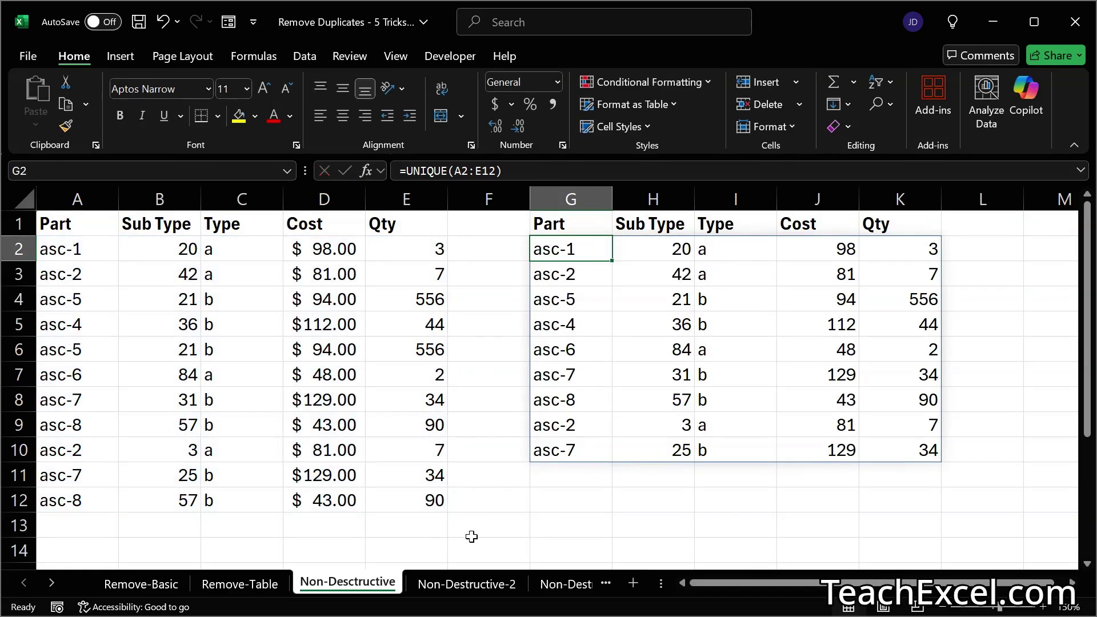
left_click(453, 580)
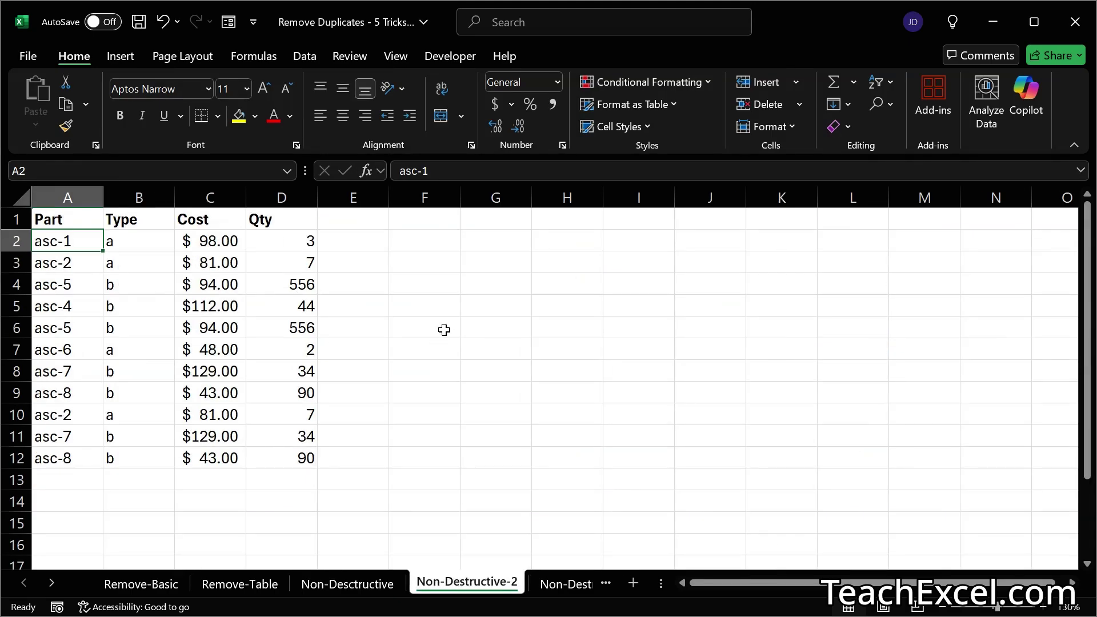
Advanced Filter A1:D12 with Unique records only, copying the 7 distinct rows to G1
left_click(303, 57)
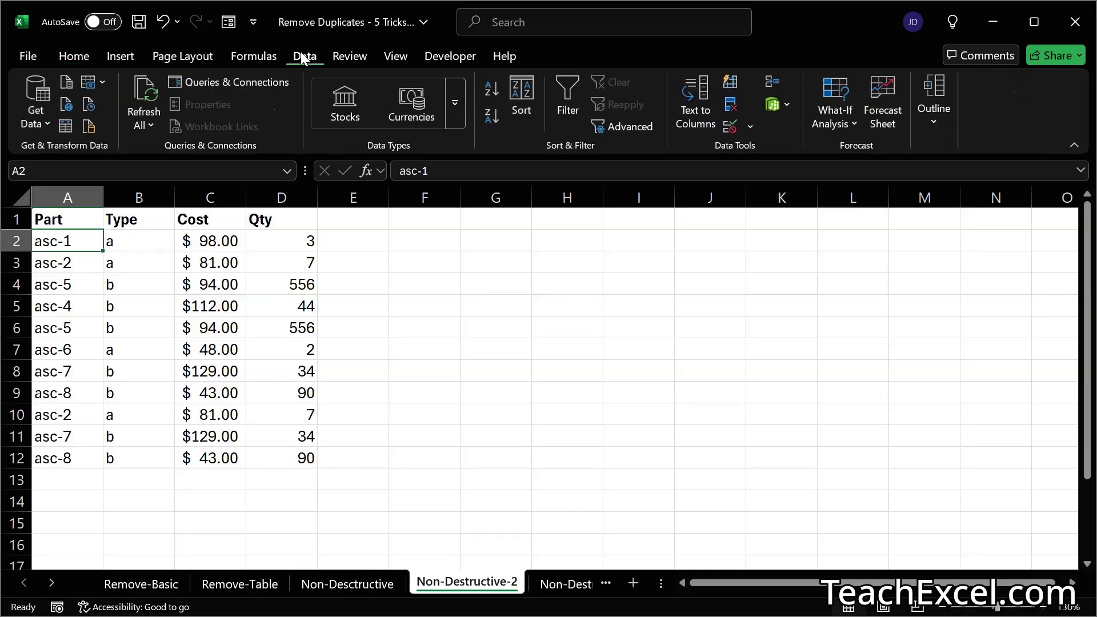
left_click(641, 128)
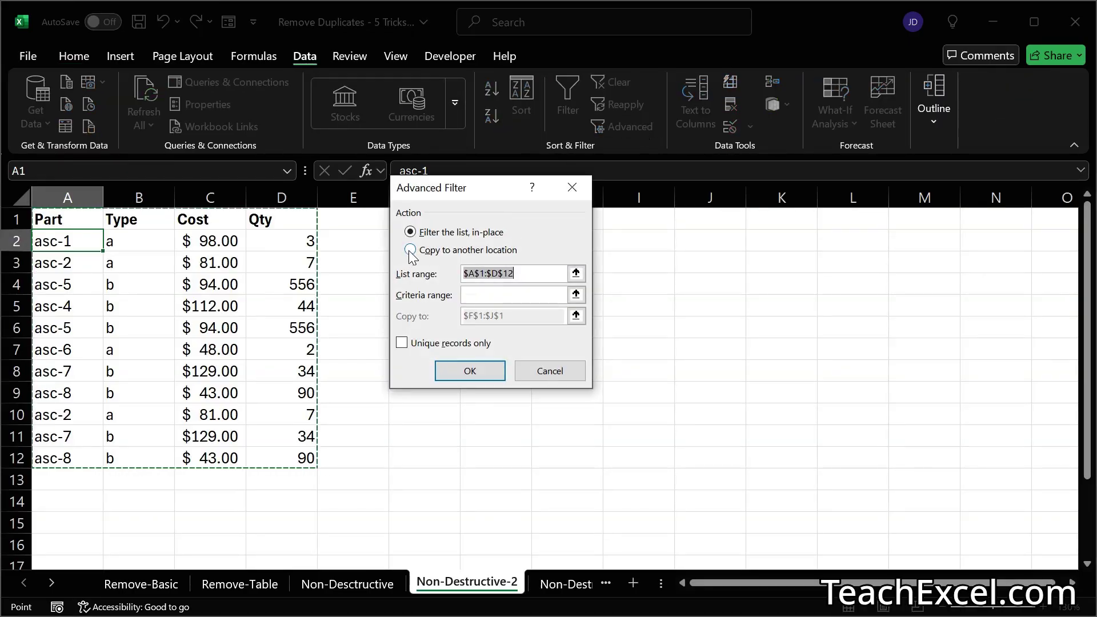
left_click(411, 250)
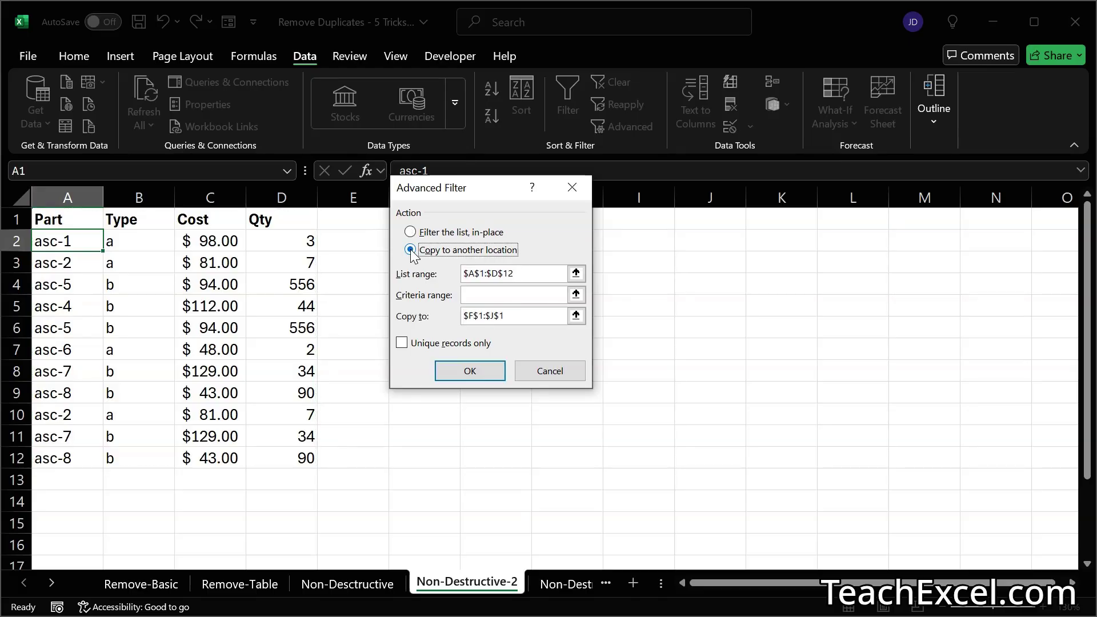
left_click(402, 344)
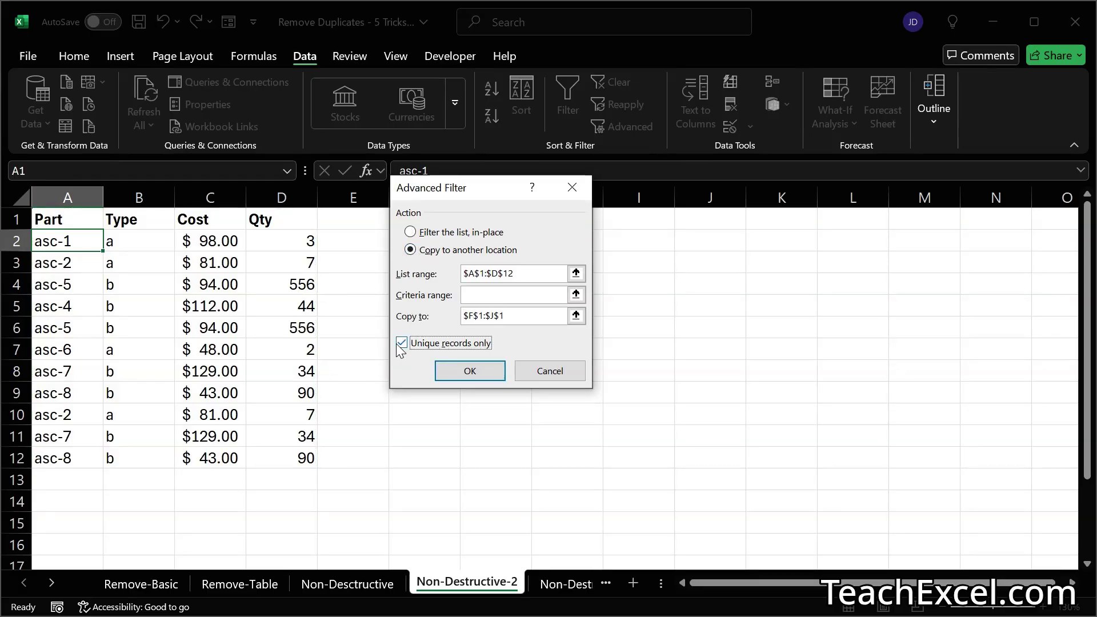
left_click(519, 320)
key("BackSpace")
key("BackSpace")
key("BackSpace")
key("BackSpace")
key("BackSpace")
key("BackSpace")
key("BackSpace")
key("BackSpace")
key("BackSpace")
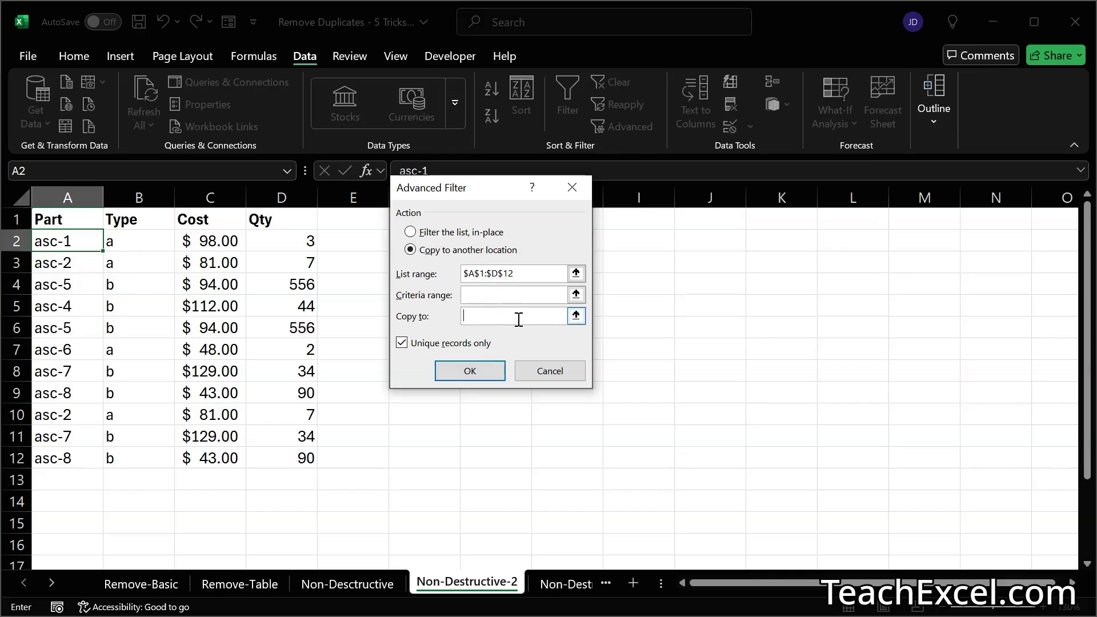
left_click(576, 315)
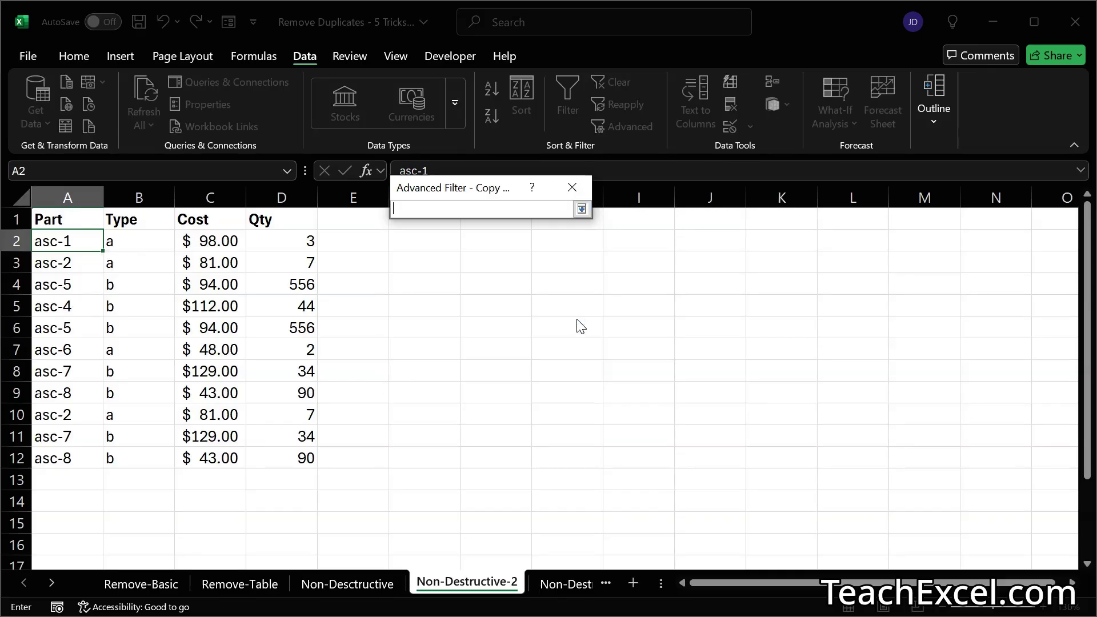
left_click_drag(495, 183, 483, 131)
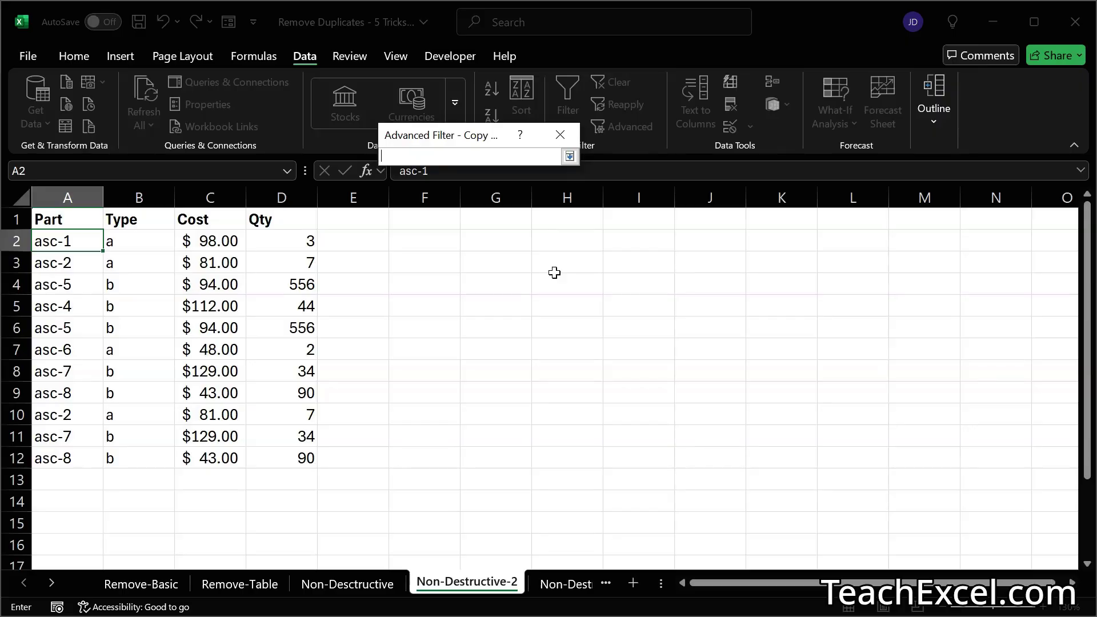
left_click(481, 222)
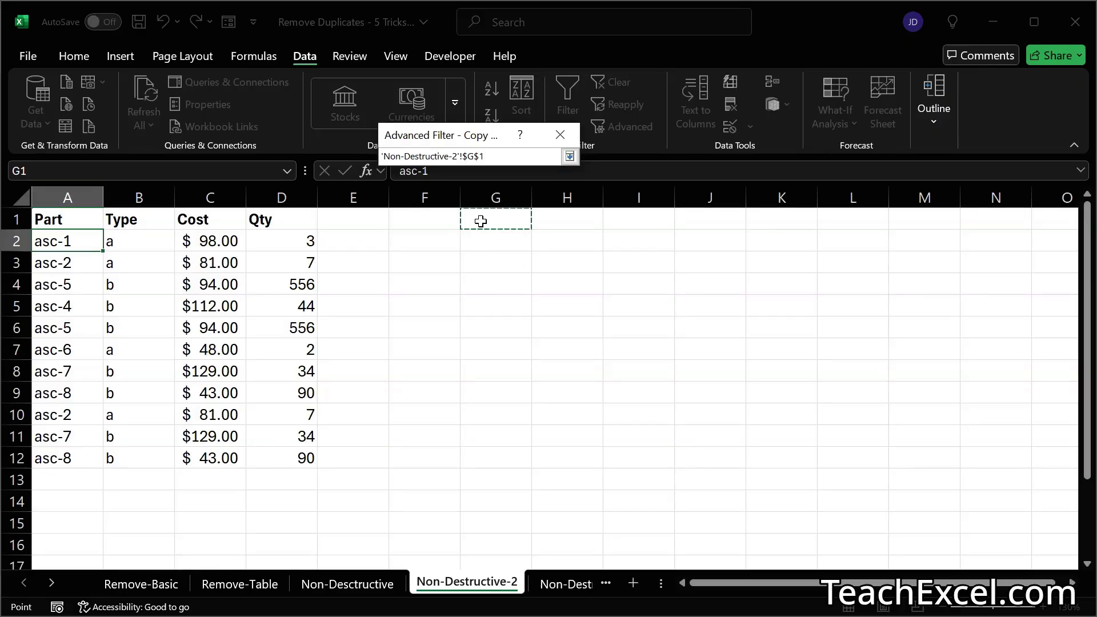
key("Return")
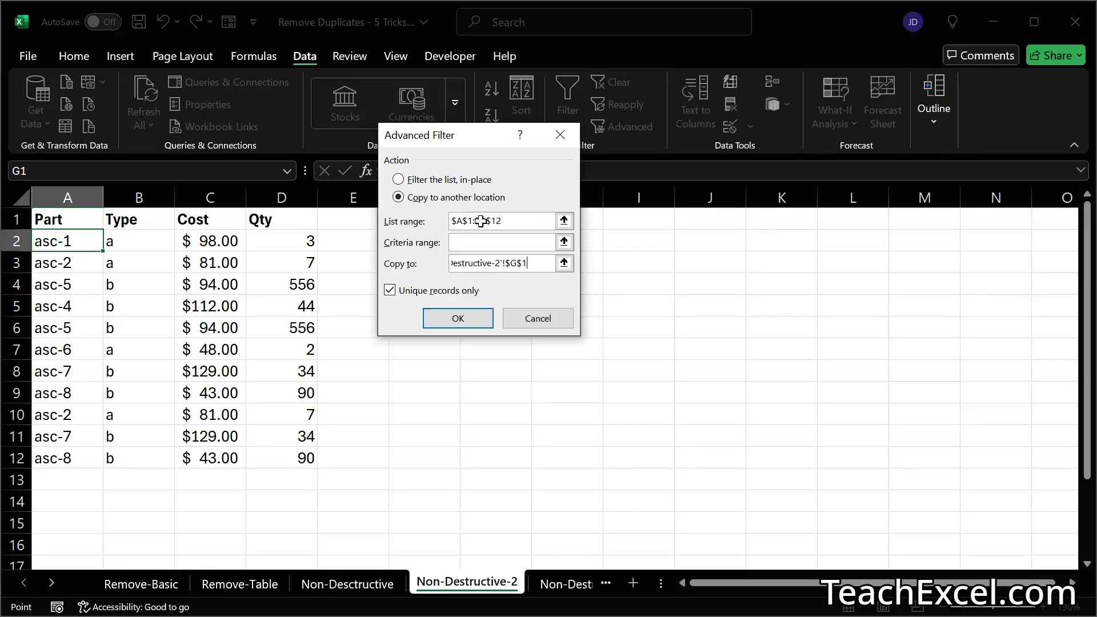
left_click(458, 319)
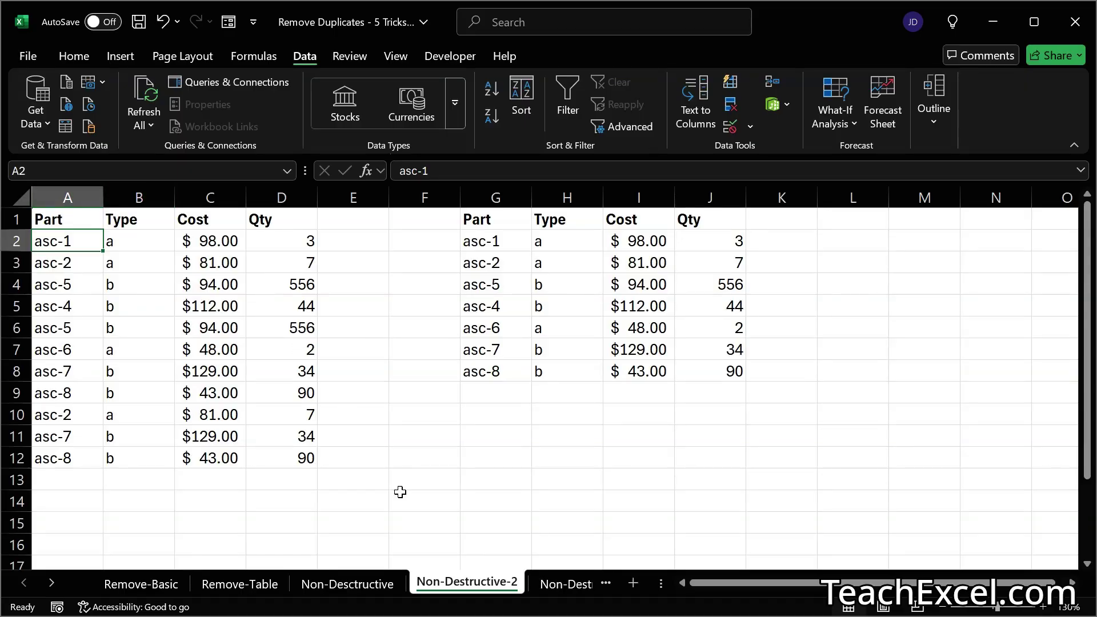
Compare the UNIQUE output with the Advanced Filter copy, then go to Non-Destructive-3
left_click(359, 583)
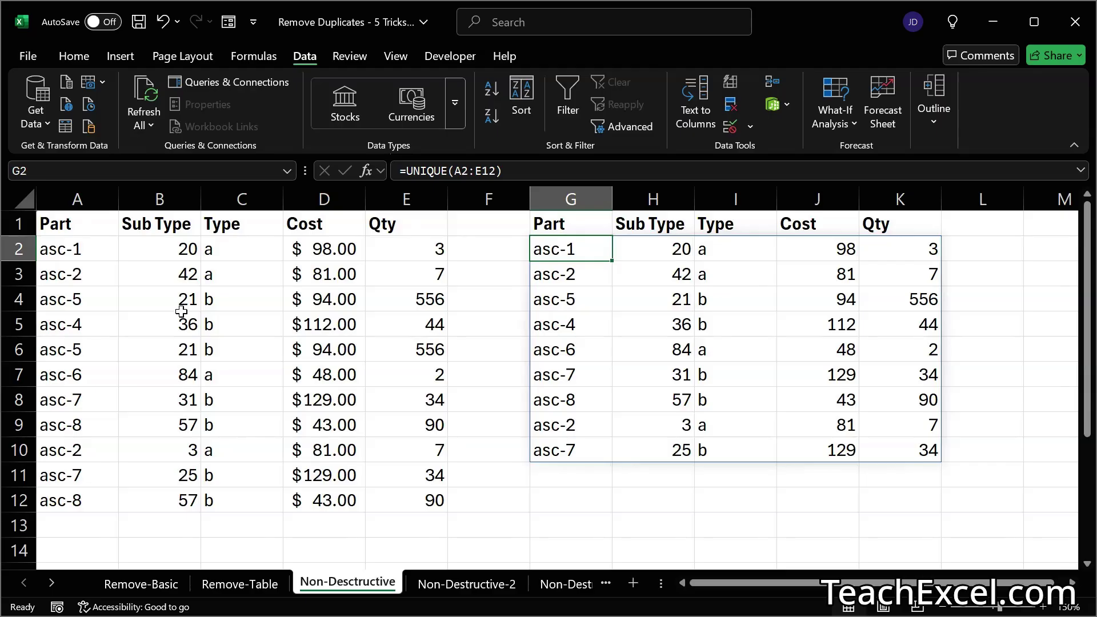
left_click(452, 585)
left_click(406, 311)
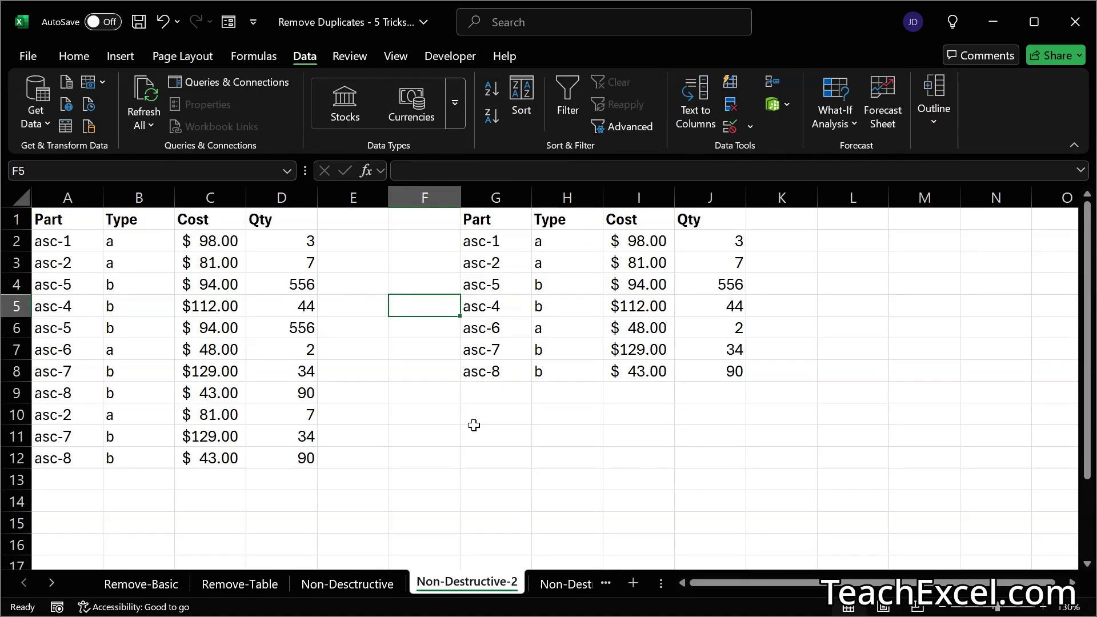
key("Up")
key("Right")
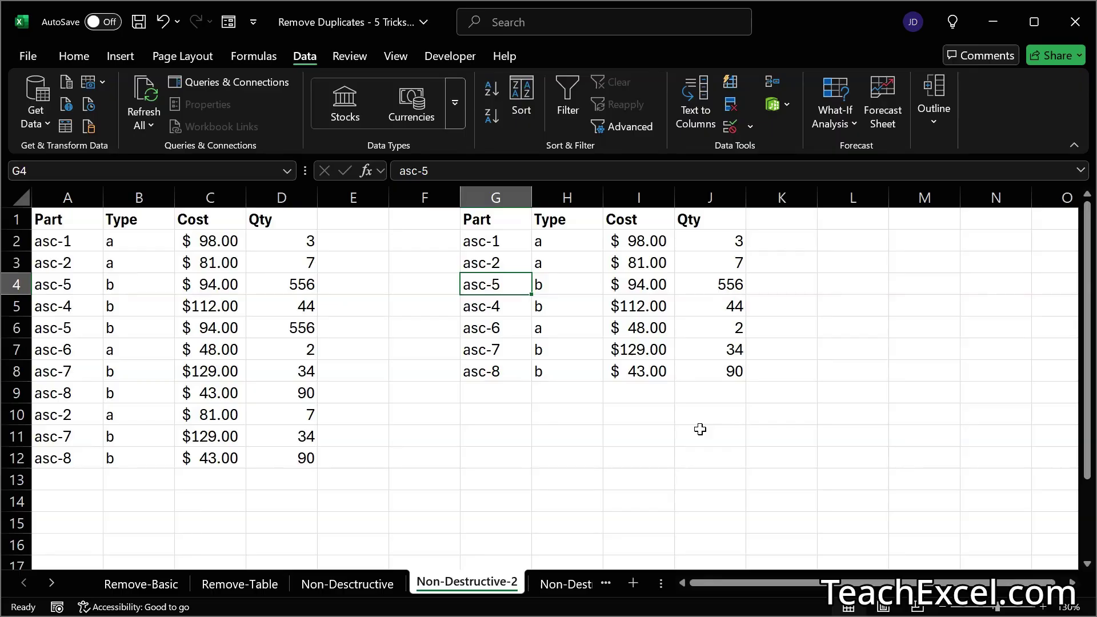
left_click(553, 583)
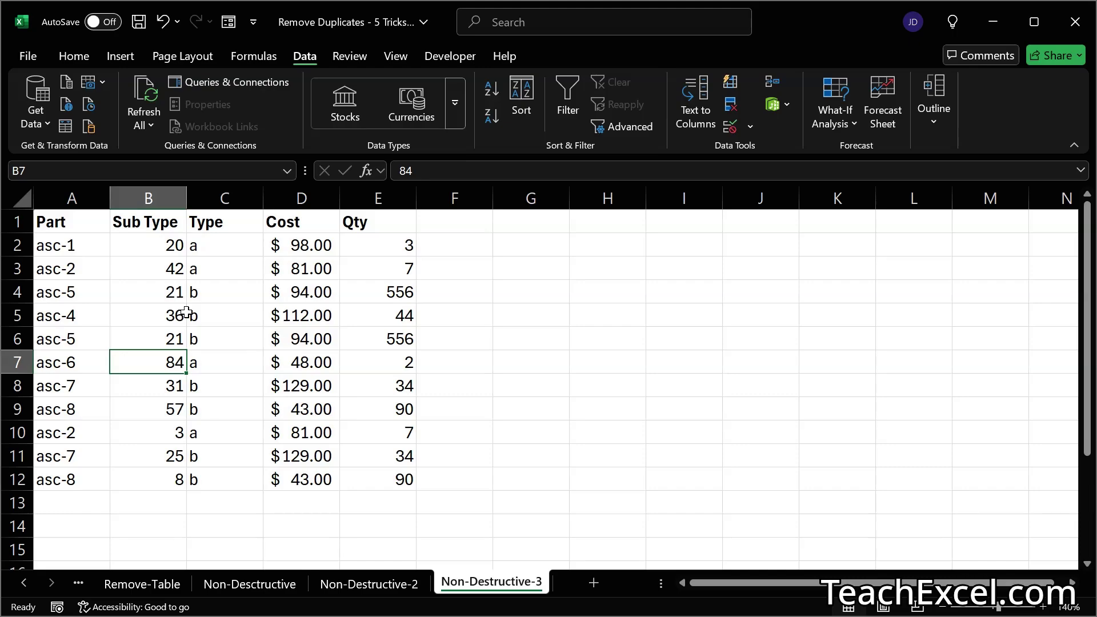
Load the range $A$1:$E$12 with headers into Power Query as Table2
left_click(154, 292)
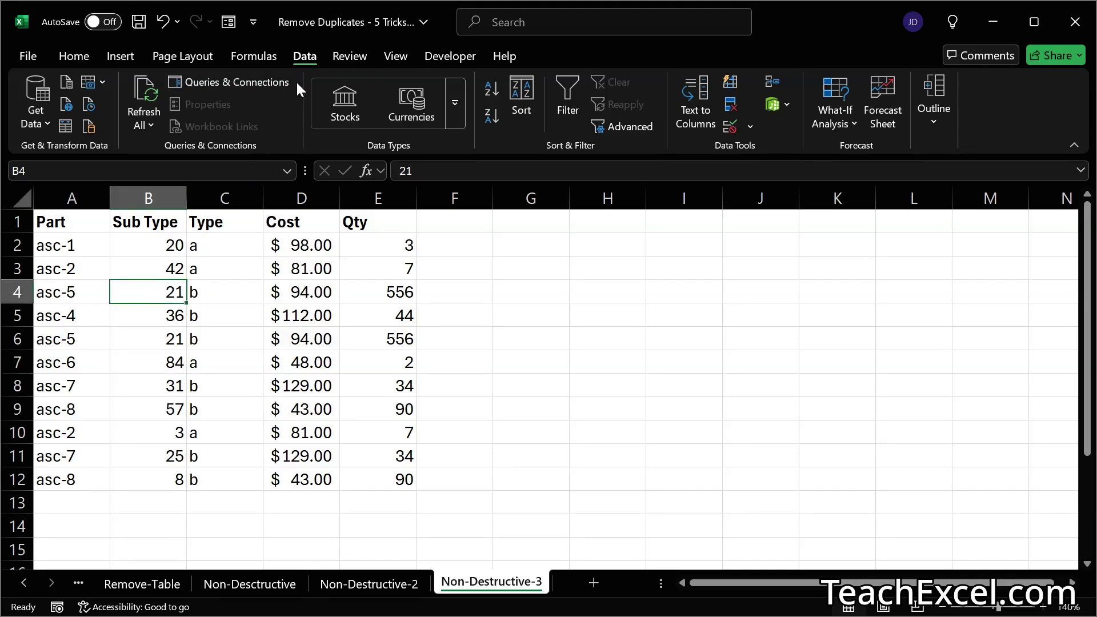
left_click(66, 125)
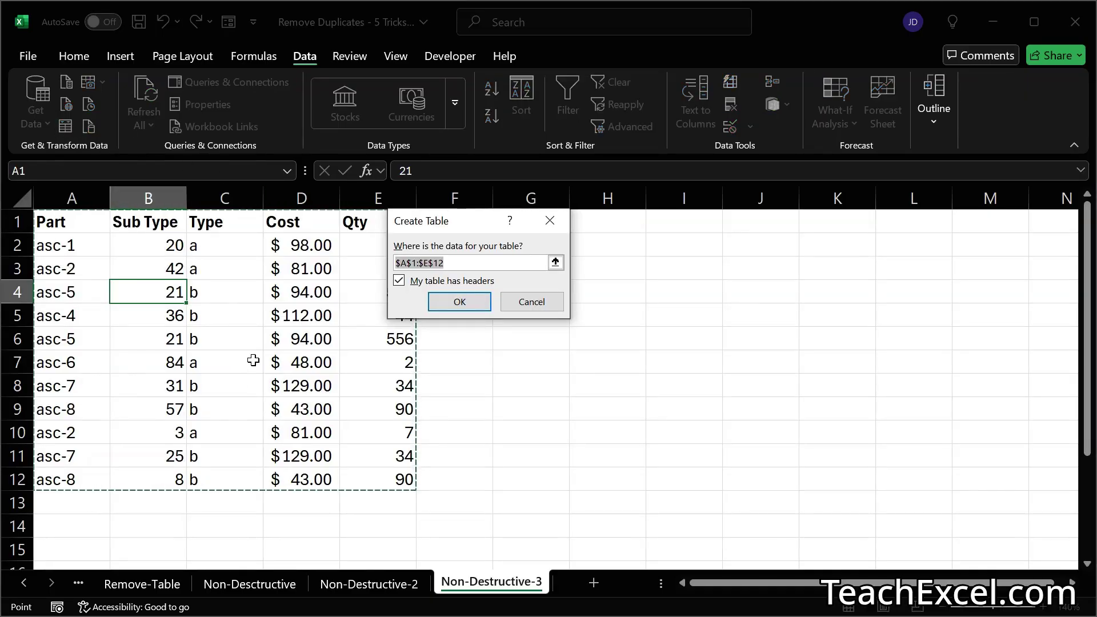
left_click(460, 302)
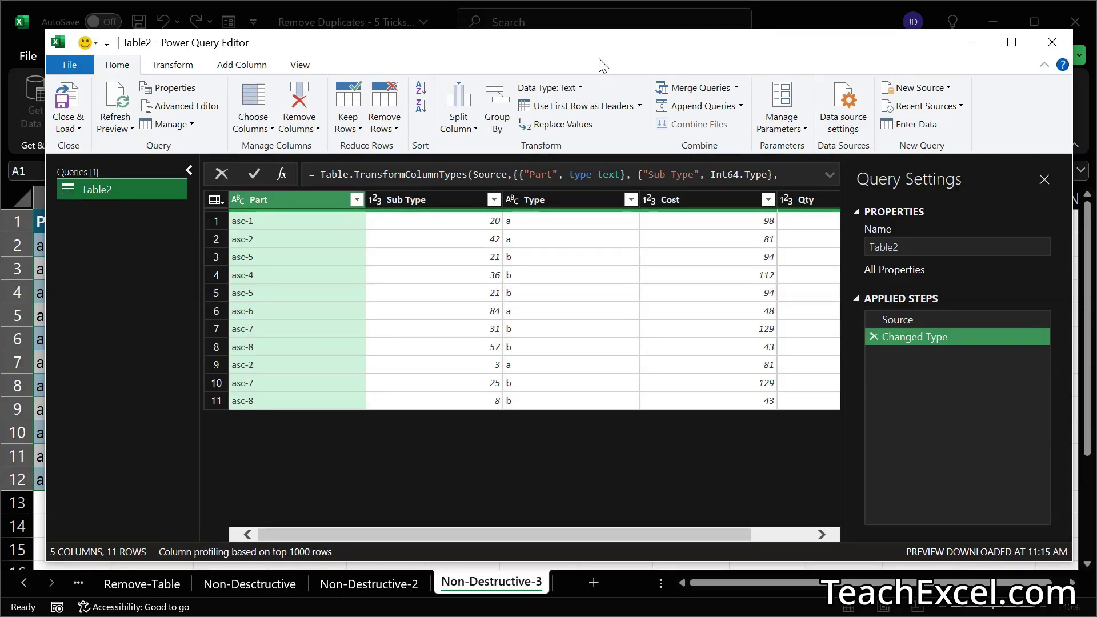
Remove rows duplicated across the Part and Sub Type columns and load the 10-row result to Table2
left_click(403, 197)
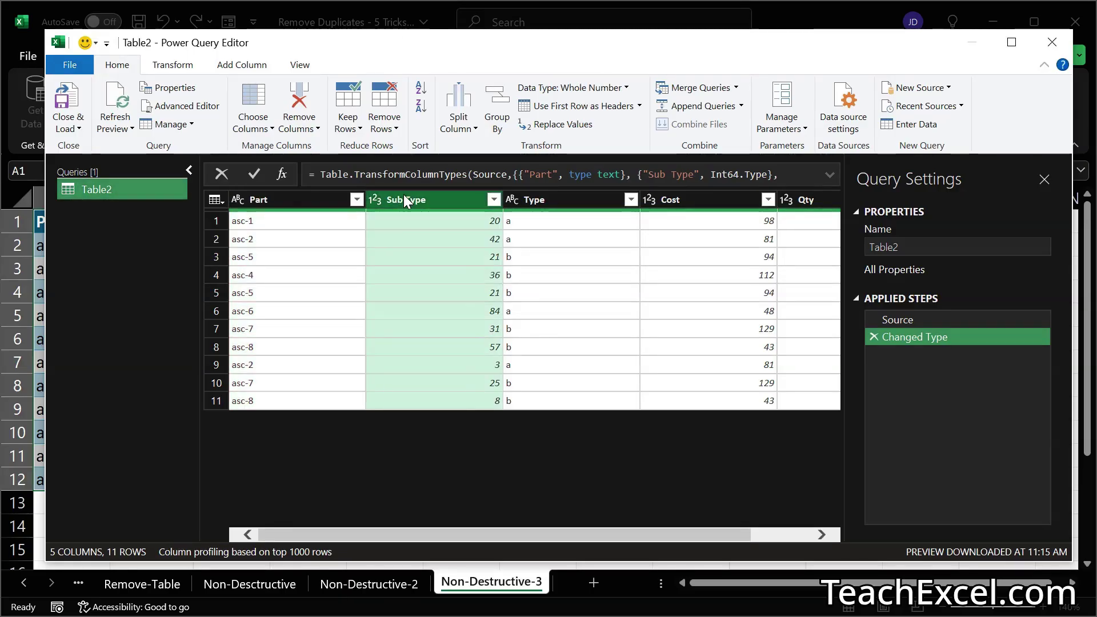
left_click(272, 203)
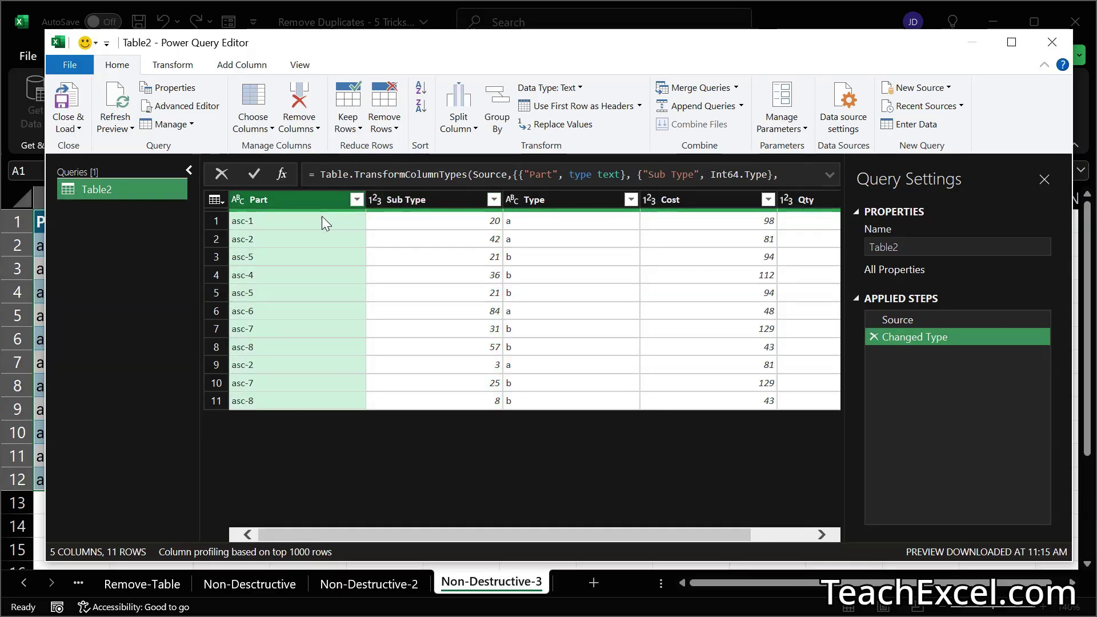
left_click(418, 200, "ctrl")
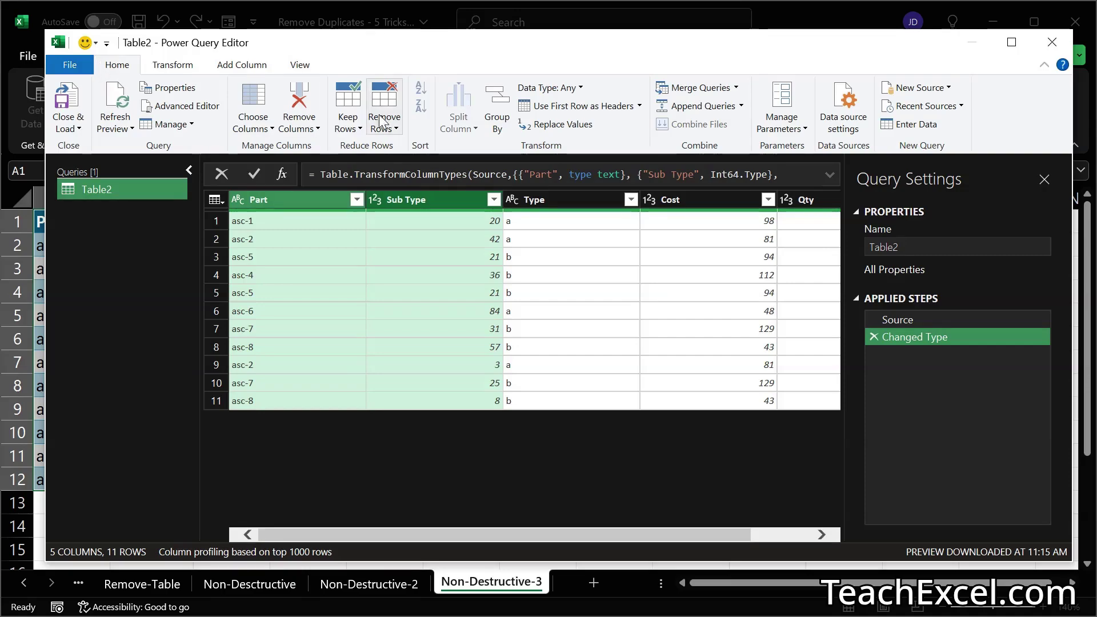
left_click(386, 98)
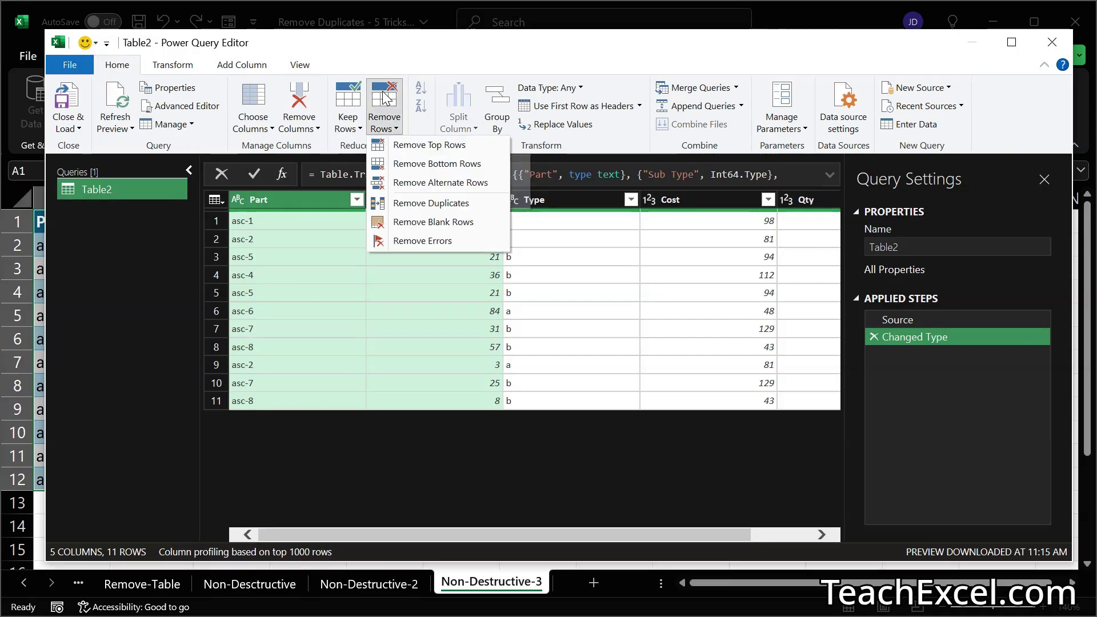
left_click(449, 207)
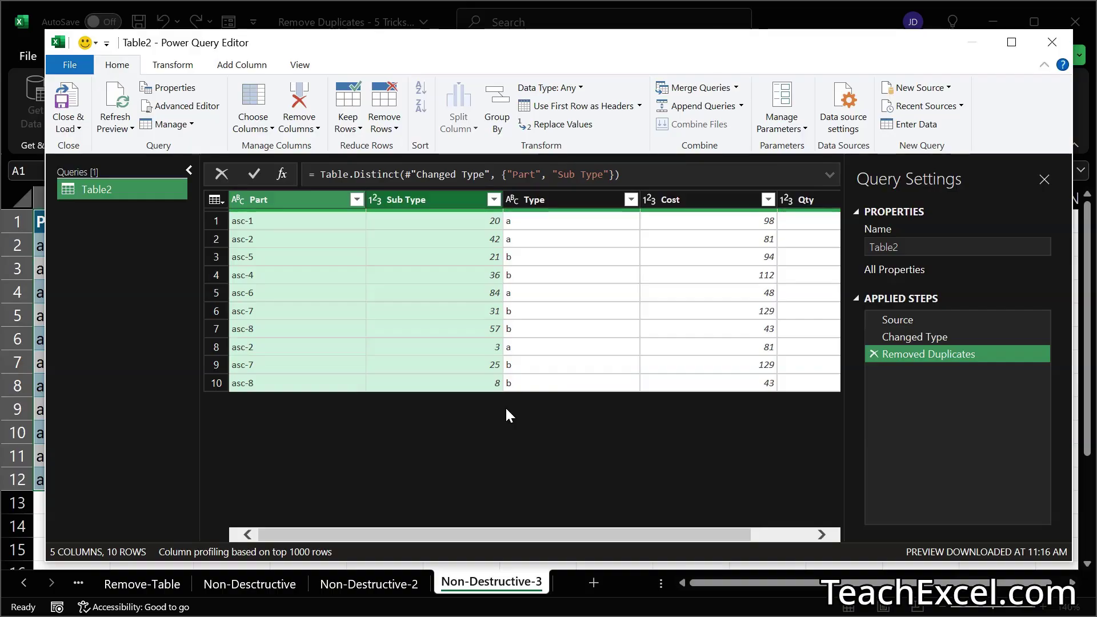
left_click(67, 102)
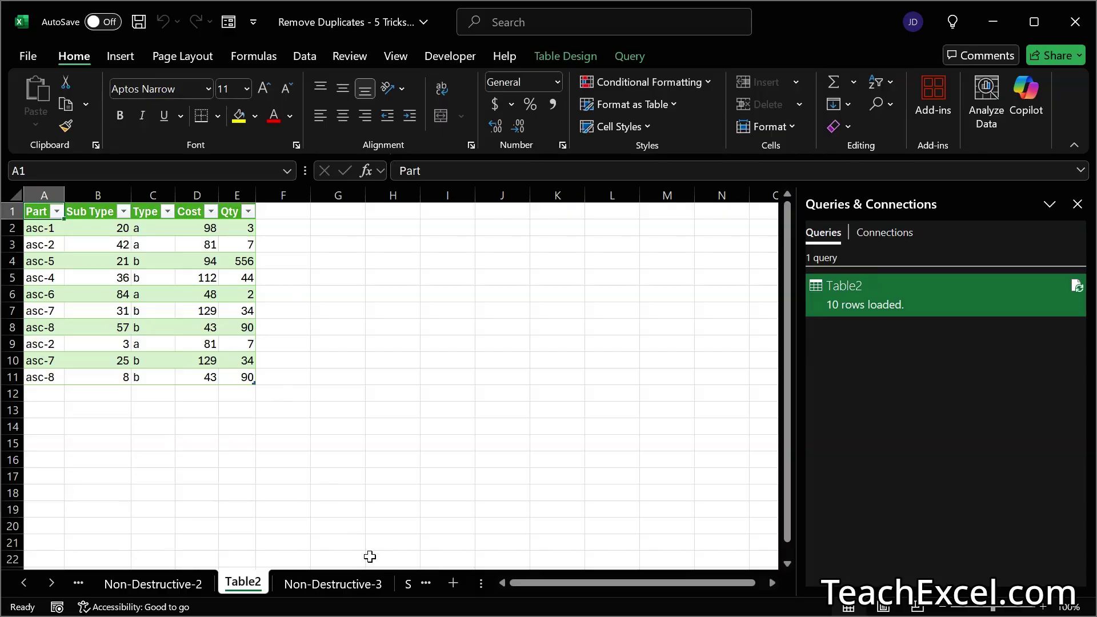
On Non-Destructive-3, change Sub Type cell B12 to 57 and B11 to 31
left_click(339, 582)
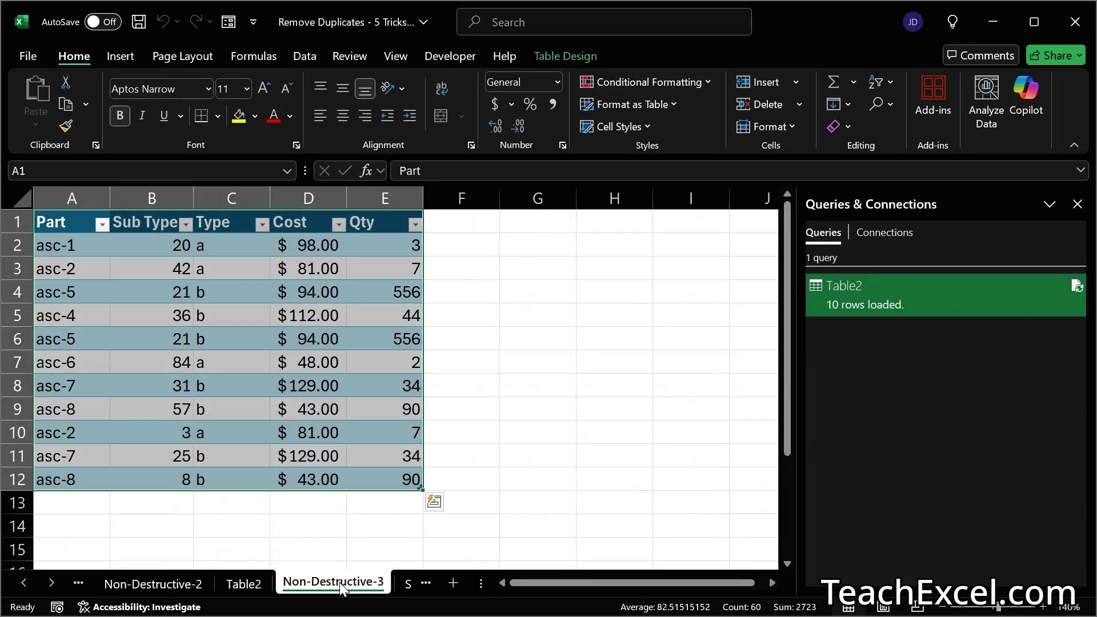
left_click(158, 479)
type("57")
key("Return")
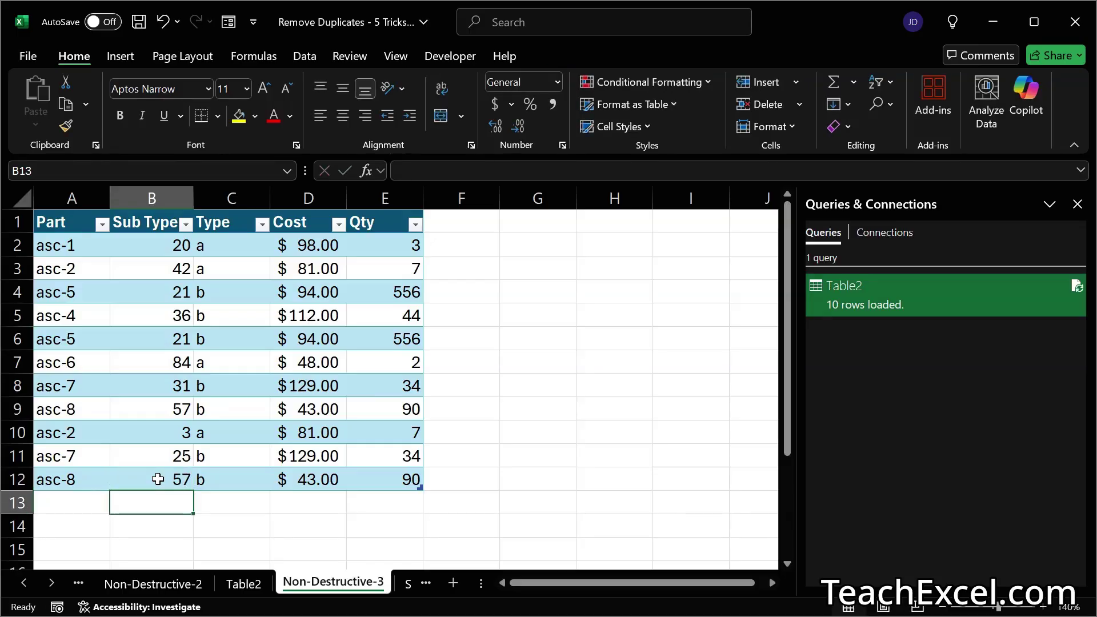
left_click(171, 455)
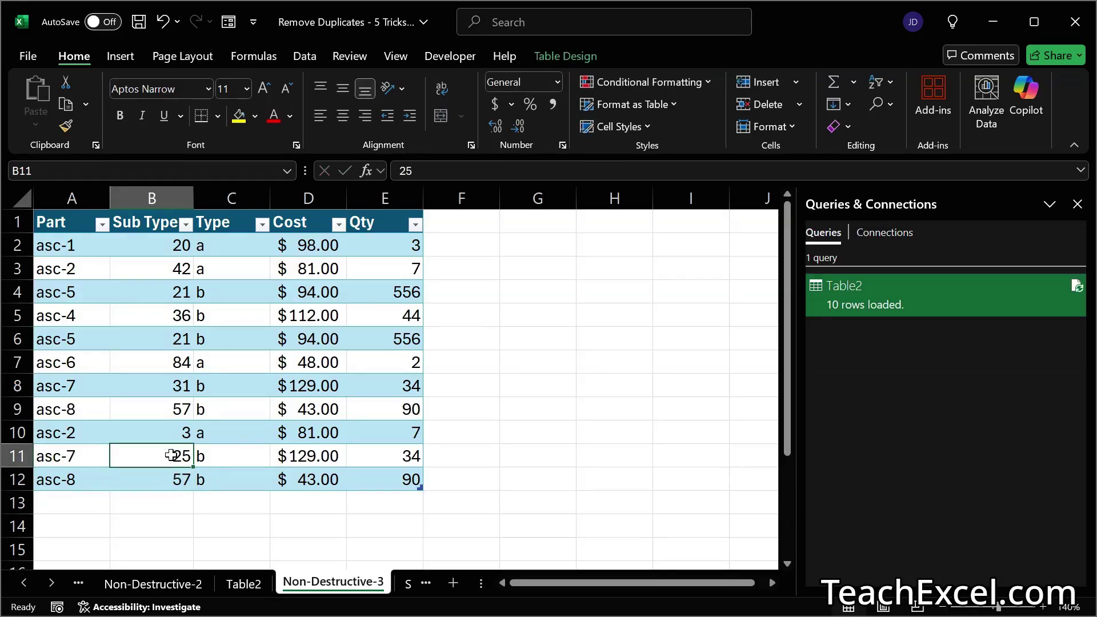
type("31")
key("Return")
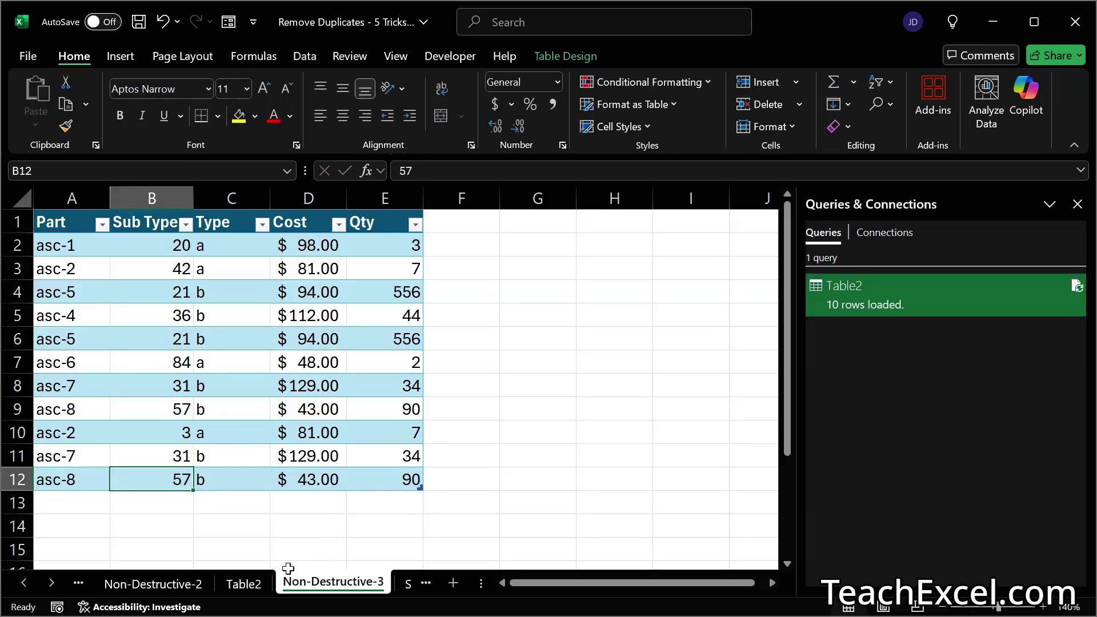
Refresh All so Table2 shrinks to 8 unique rows, then return to Non-Destructive-3
left_click(244, 583)
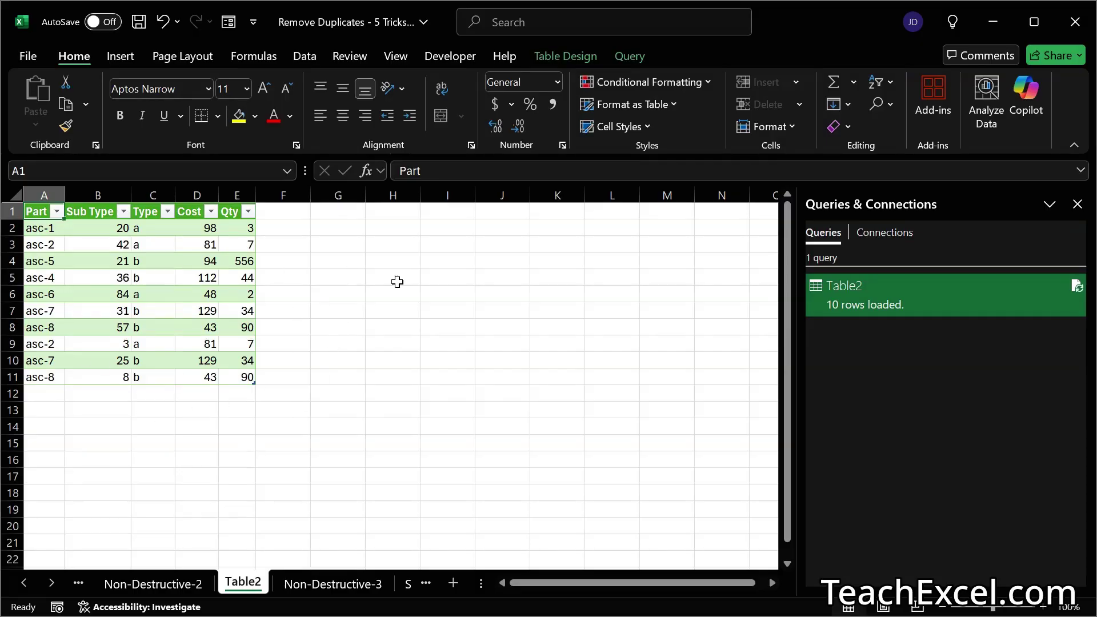
left_click(629, 56)
left_click(568, 59)
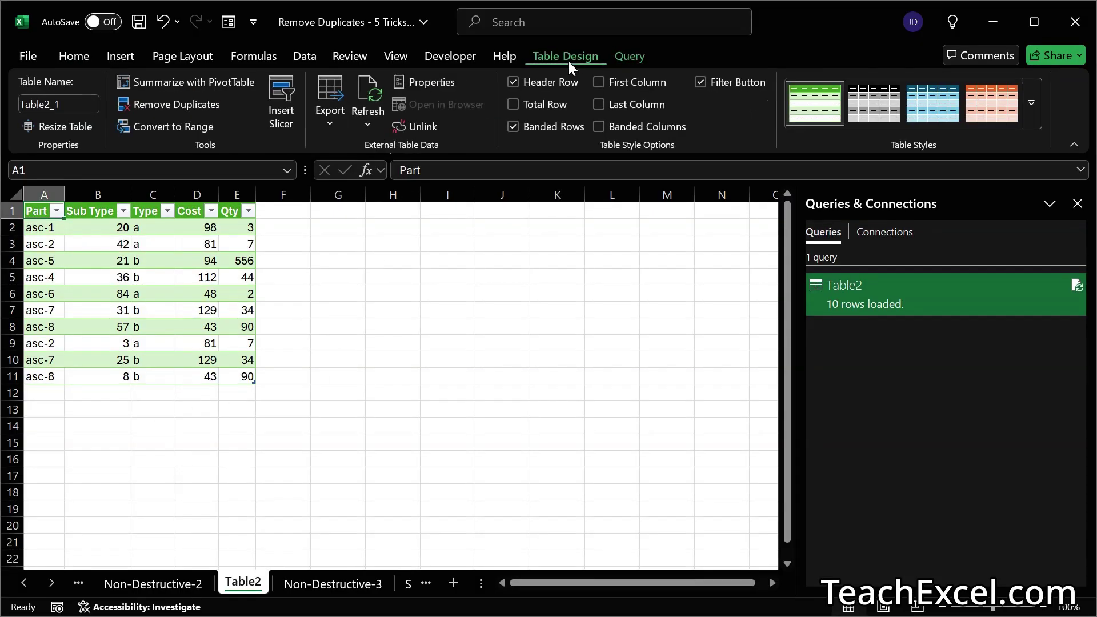
left_click(302, 58)
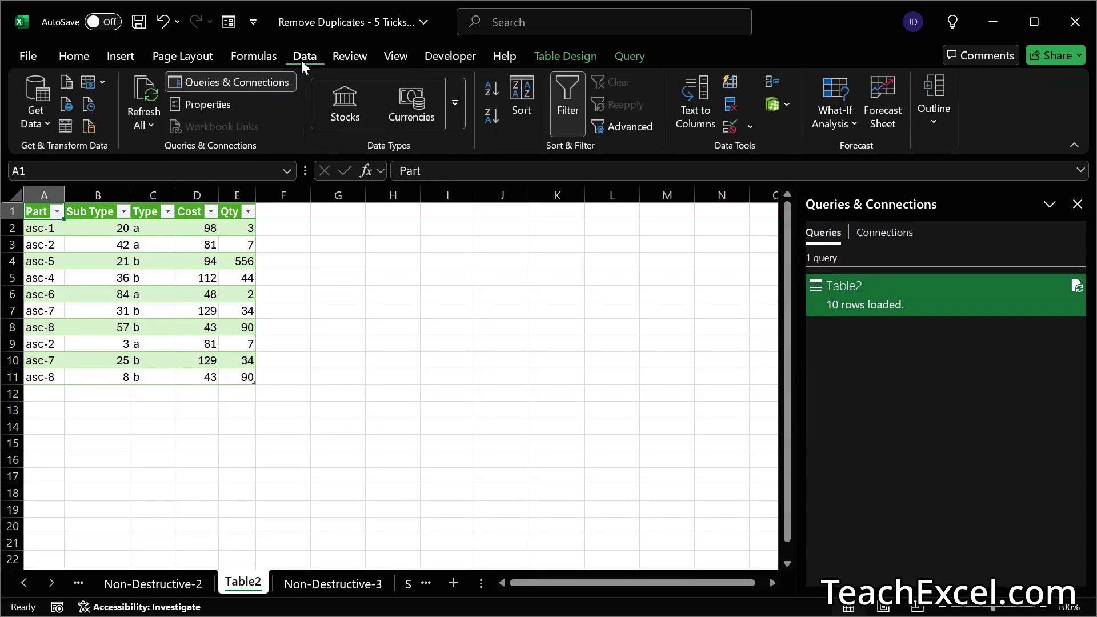
left_click(148, 93)
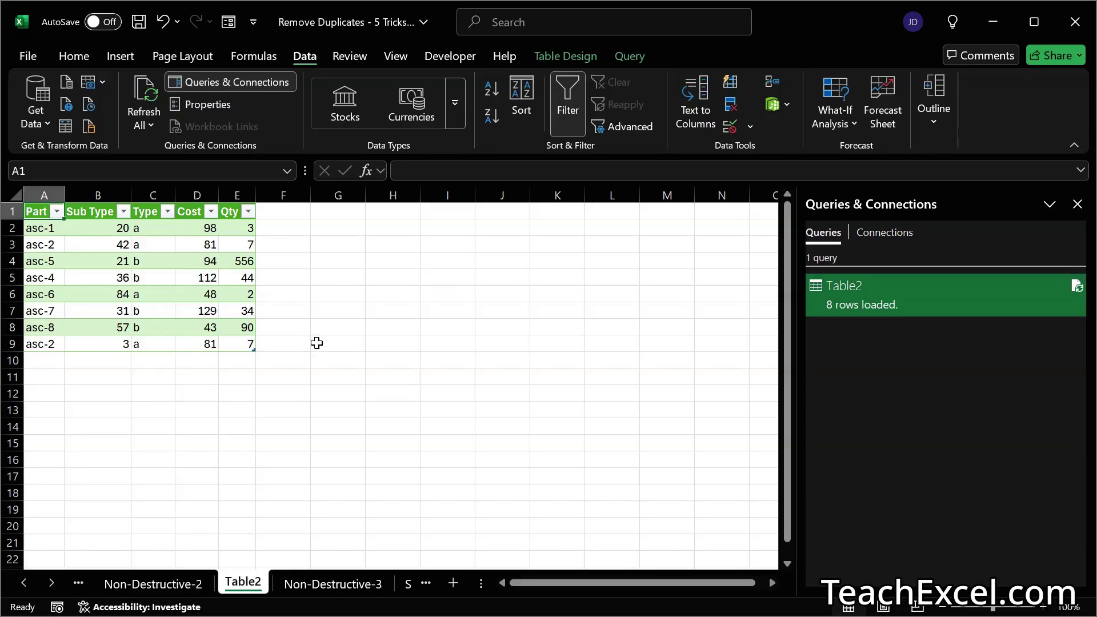
left_click(332, 583)
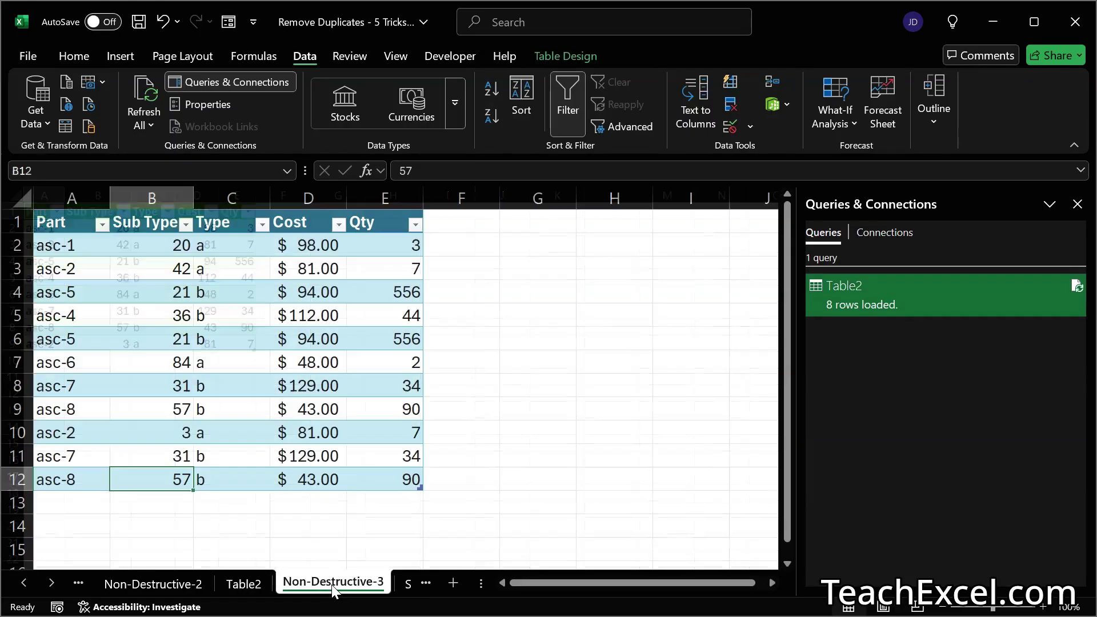